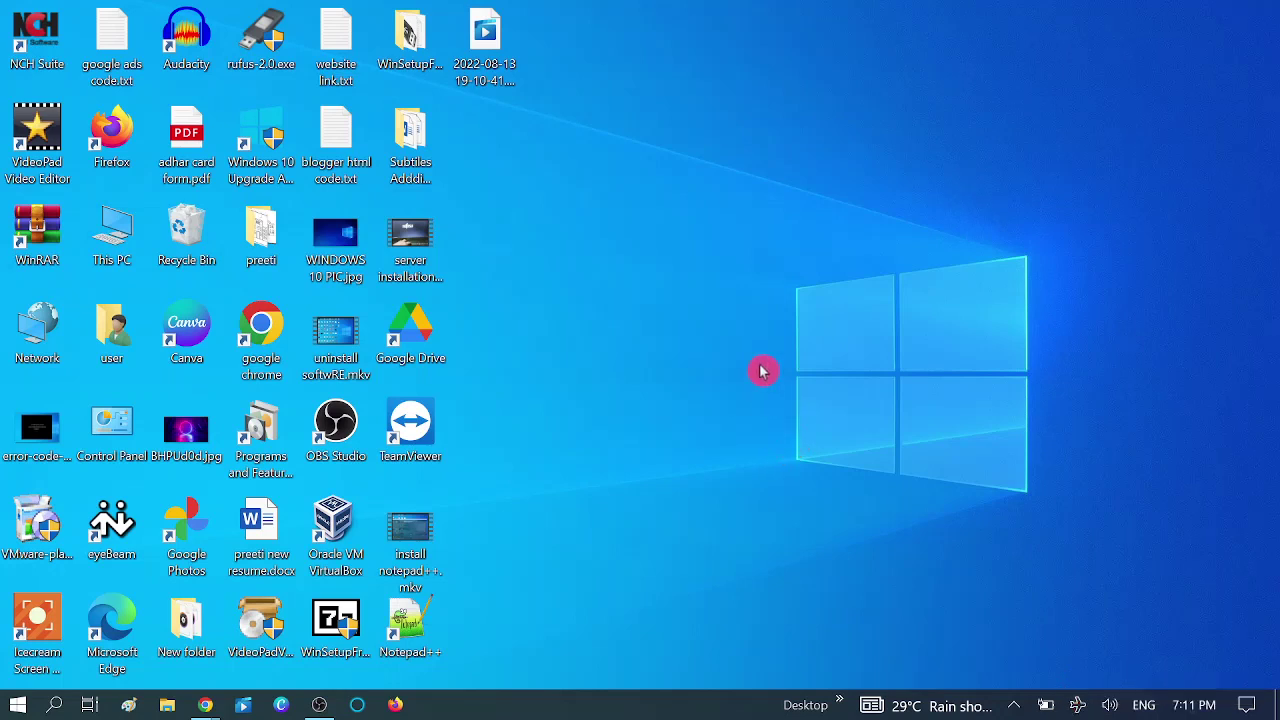
- Open the Airplane mode page of the Network & Internet settings in Windows Settings
{"action": "left_click", "coordinate": [1079, 706]}
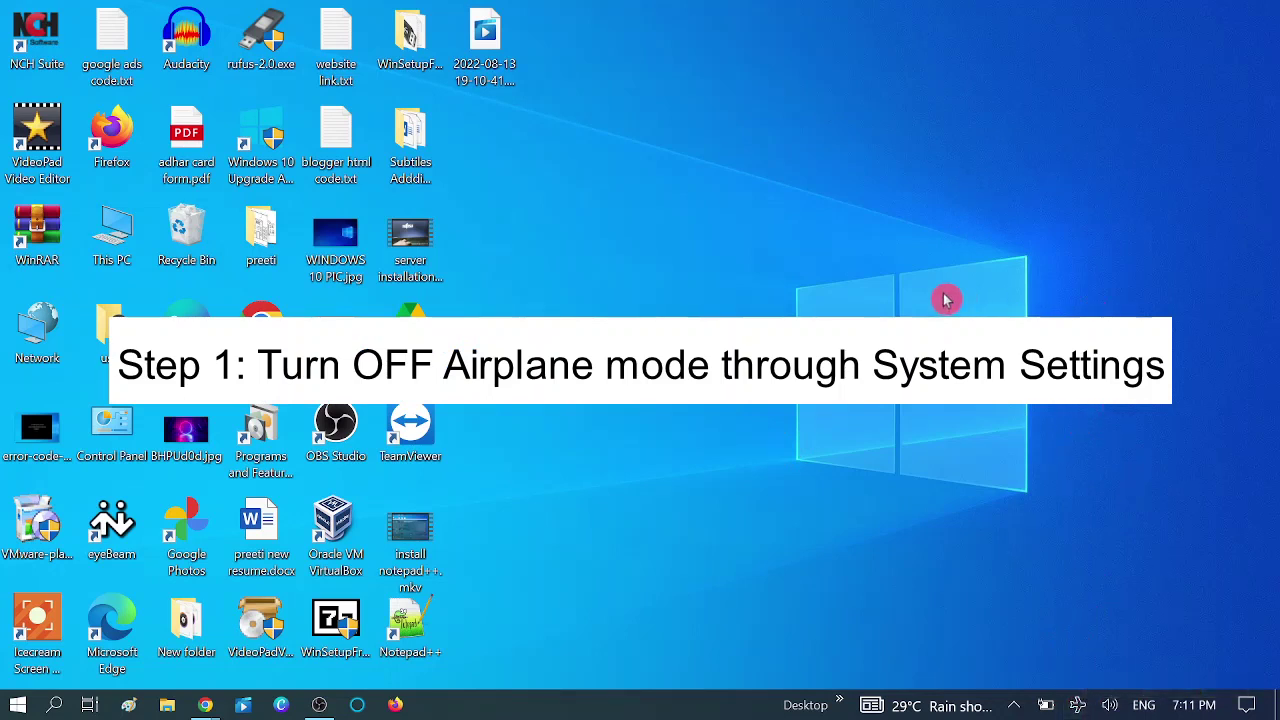
{"action": "left_click", "coordinate": [24, 714]}
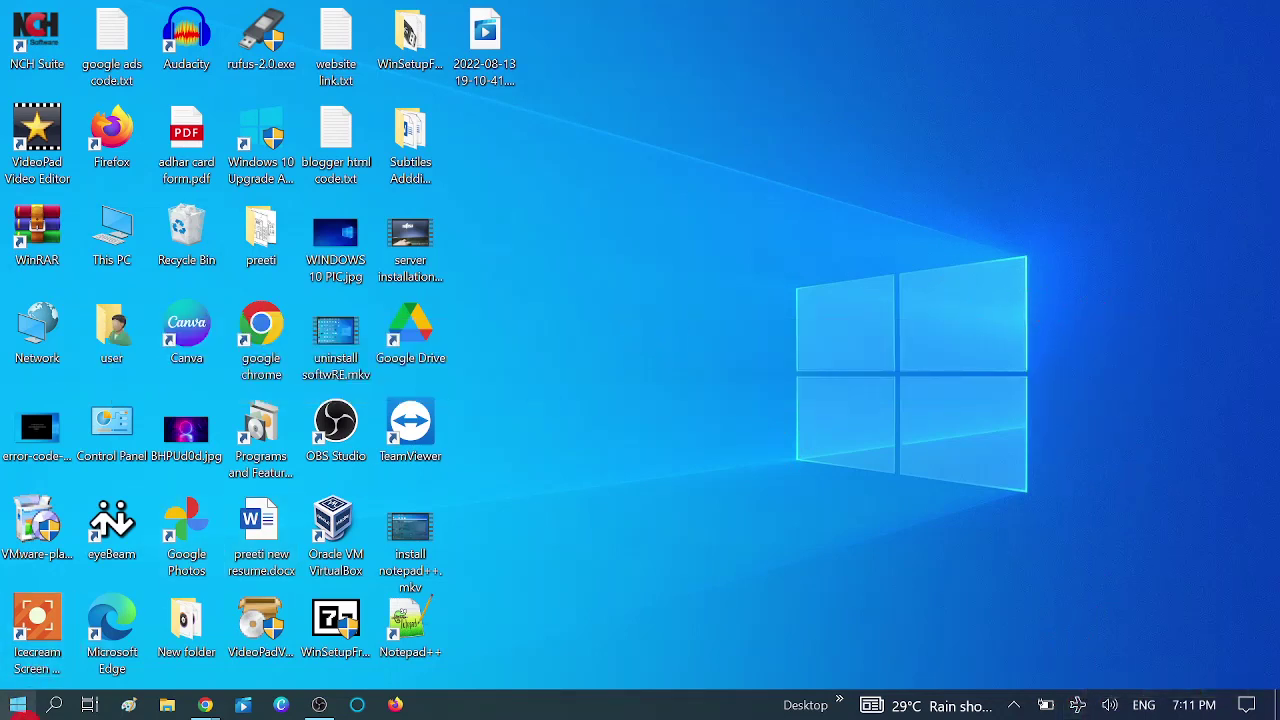
{"action": "left_click", "coordinate": [24, 713]}
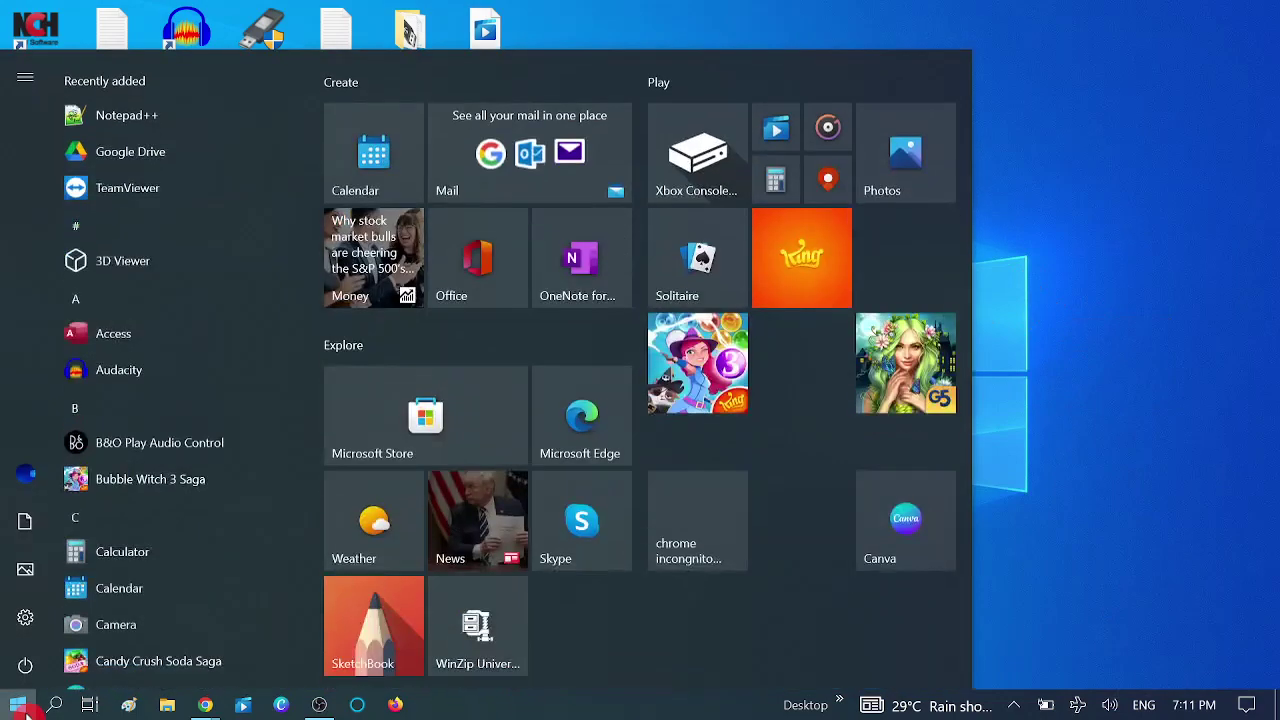
{"action": "left_click", "coordinate": [44, 627]}
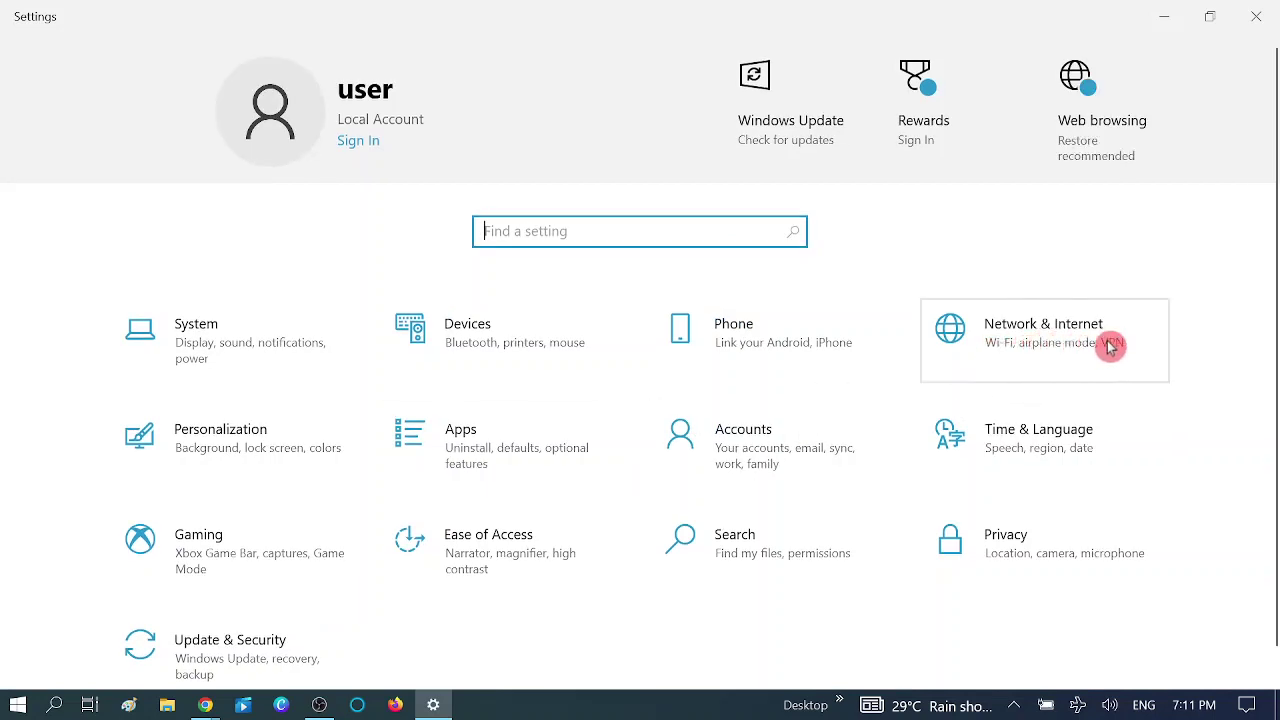
{"action": "left_click", "coordinate": [1086, 345]}
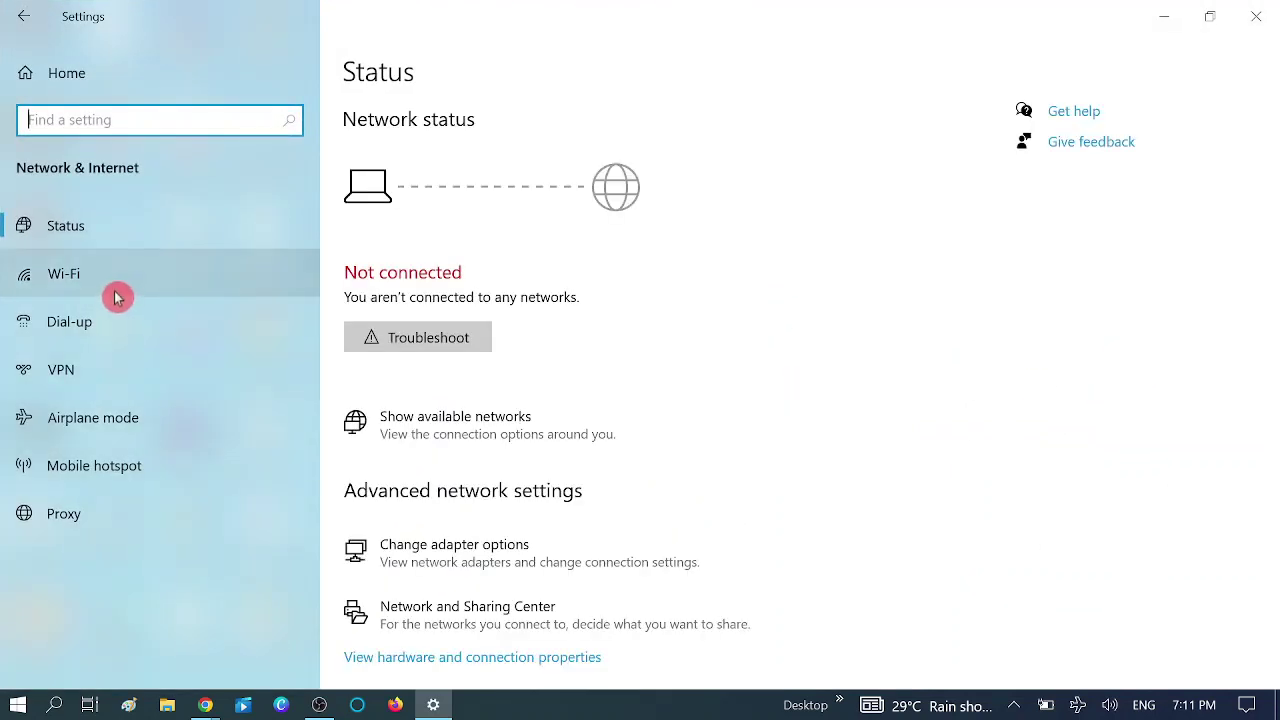
{"action": "left_click", "coordinate": [127, 424]}
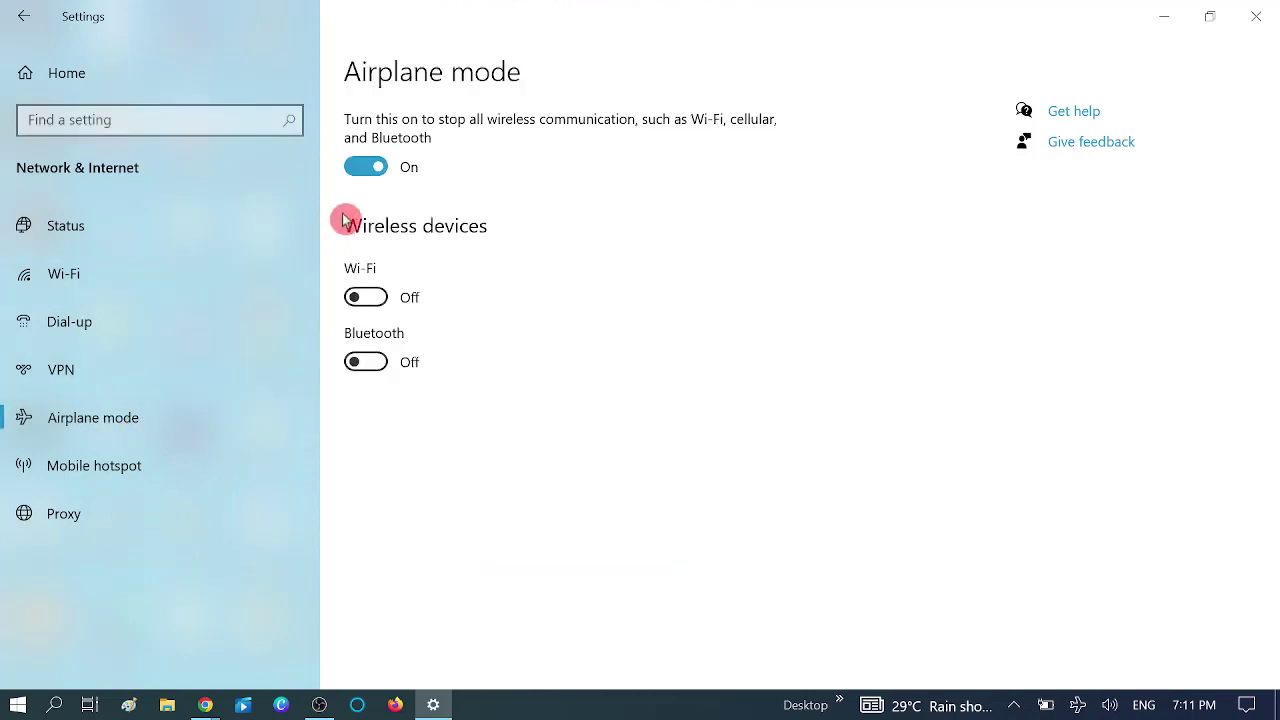
- Turn off Airplane mode and close the Settings window
{"action": "left_click", "coordinate": [367, 172]}
{"action": "left_click", "coordinate": [367, 176]}
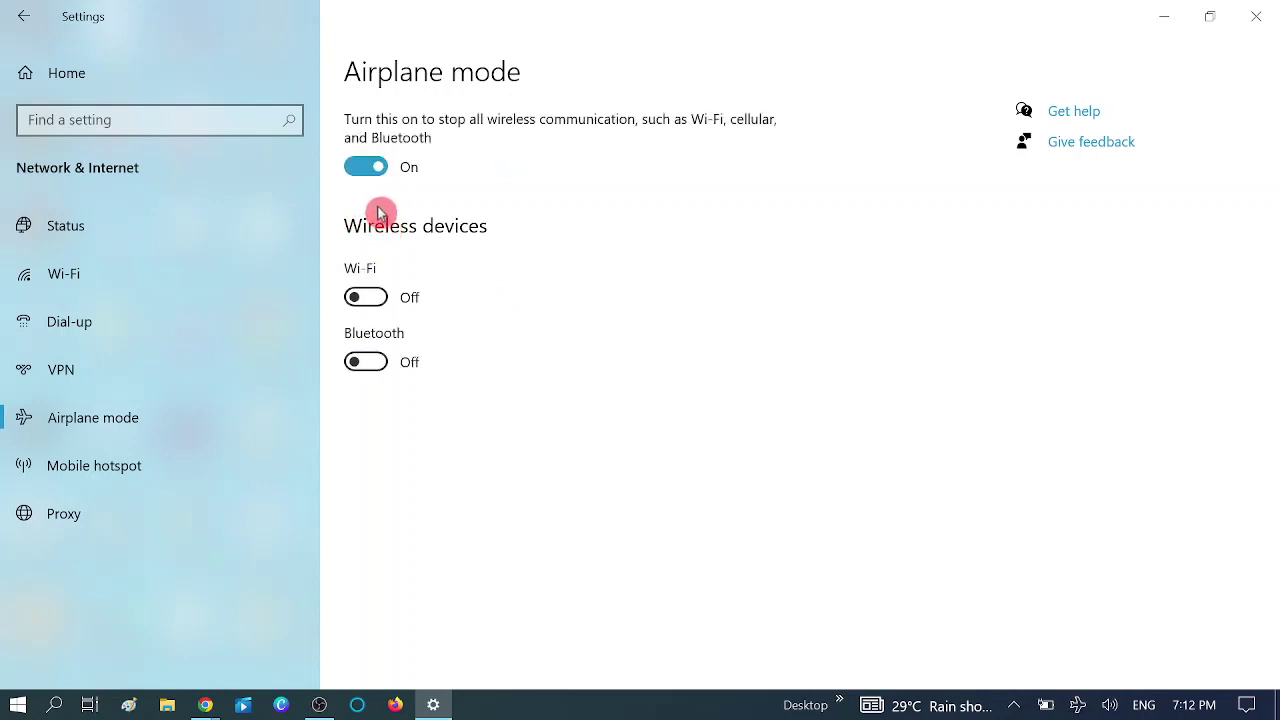
{"action": "left_click", "coordinate": [372, 173]}
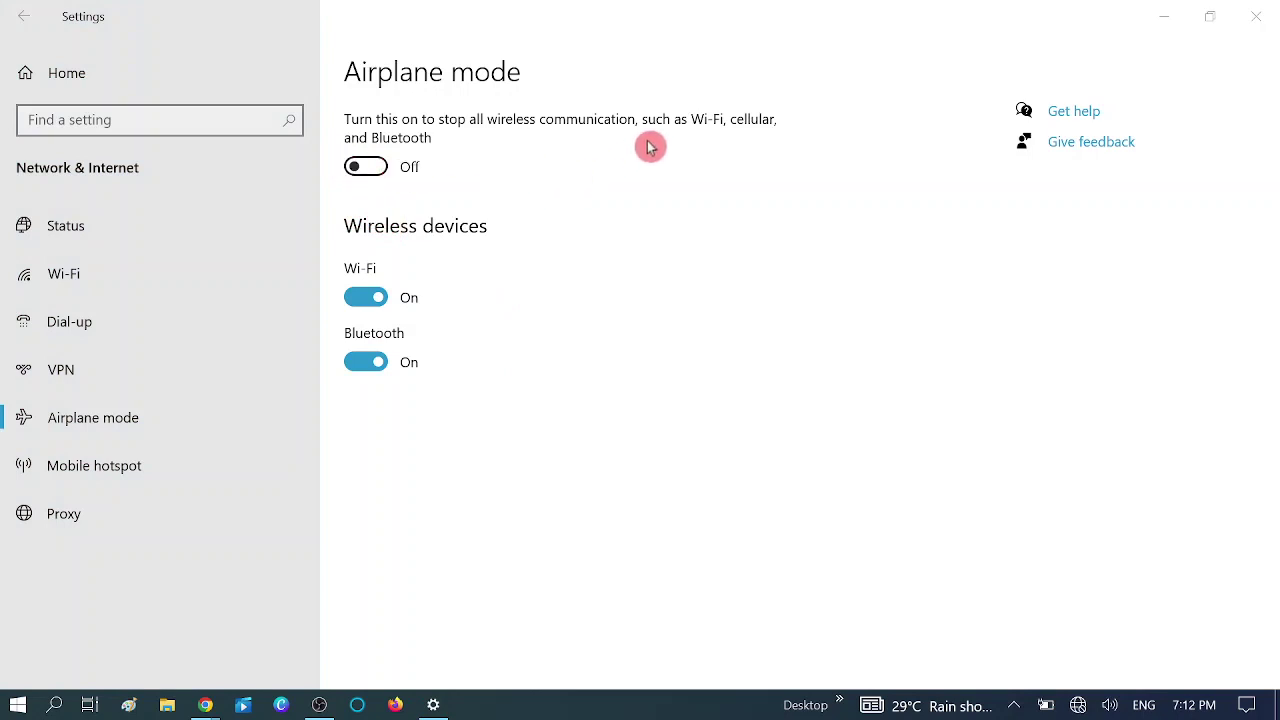
{"action": "left_click", "coordinate": [1252, 16]}
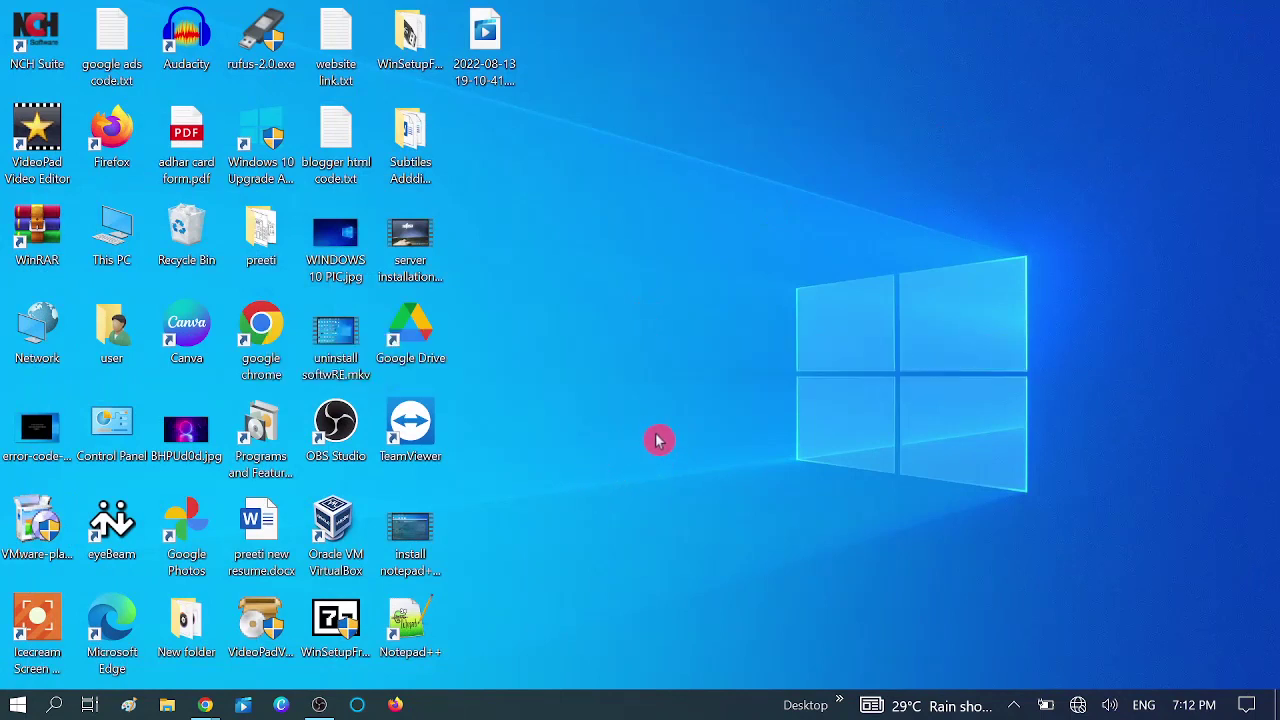
- Open the Services console by running services.msc
{"action": "key", "text": "super+r"}
{"action": "left_click_drag", "start_coordinate": [185, 485], "coordinate": [569, 303]}
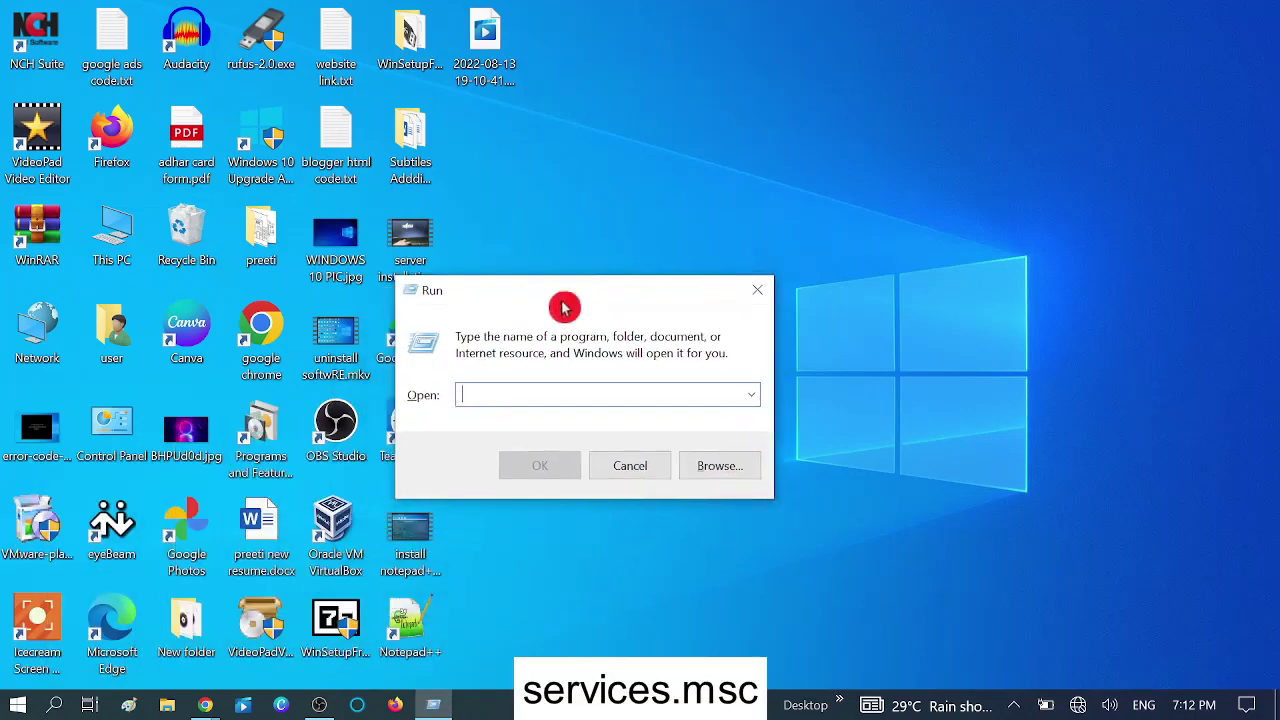
{"action": "type", "text": "services.msc"}
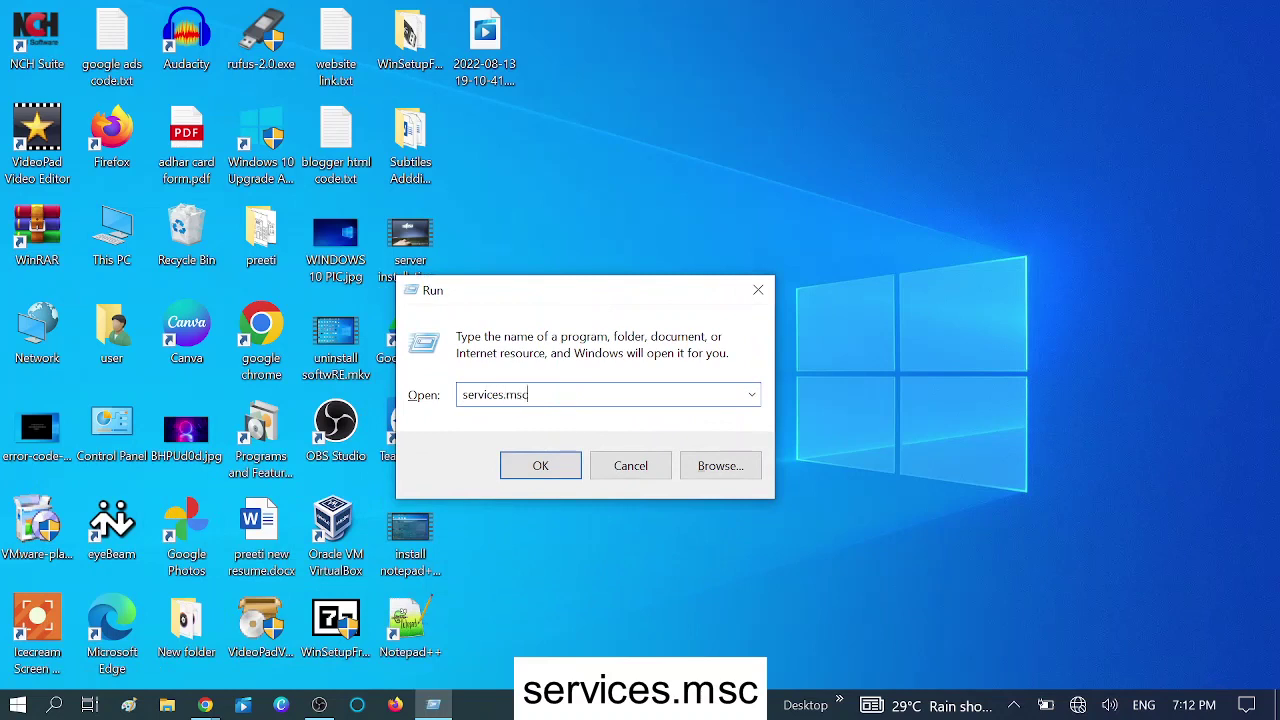
{"action": "left_click", "coordinate": [540, 466]}
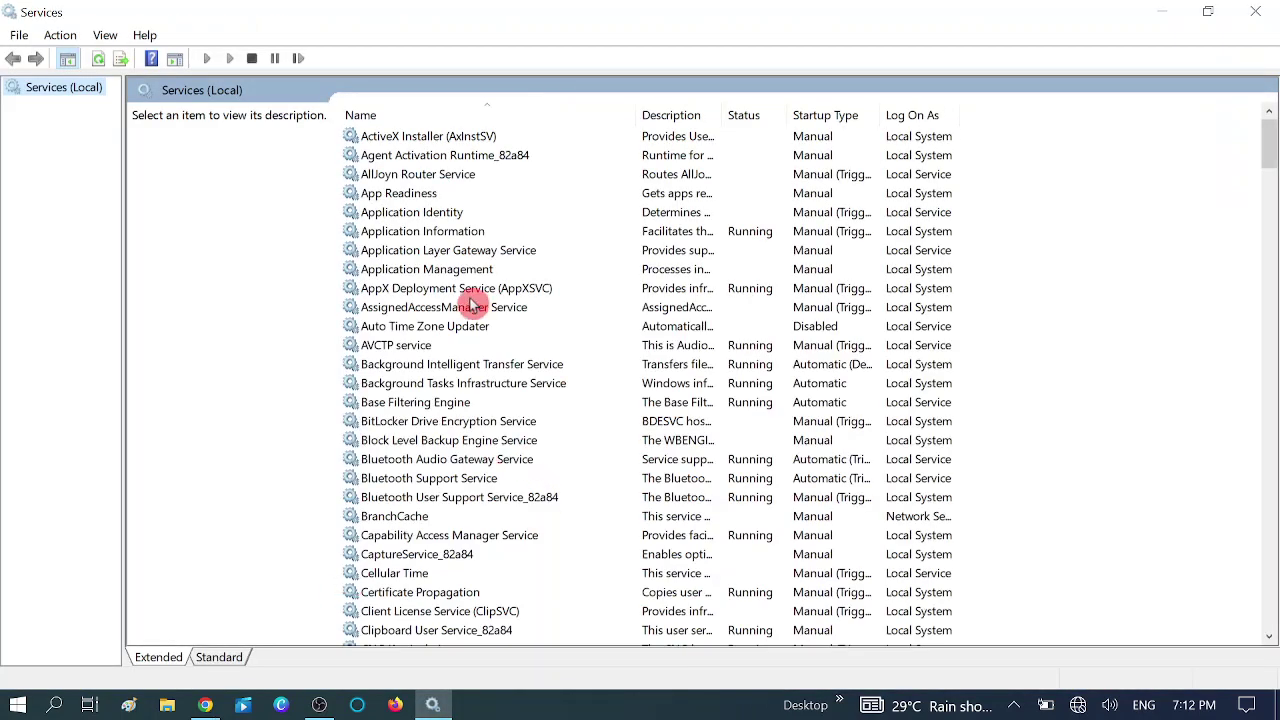
- Find the Radio Management Service, open its properties and select Automatic as the startup type
{"action": "left_click", "coordinate": [472, 305]}
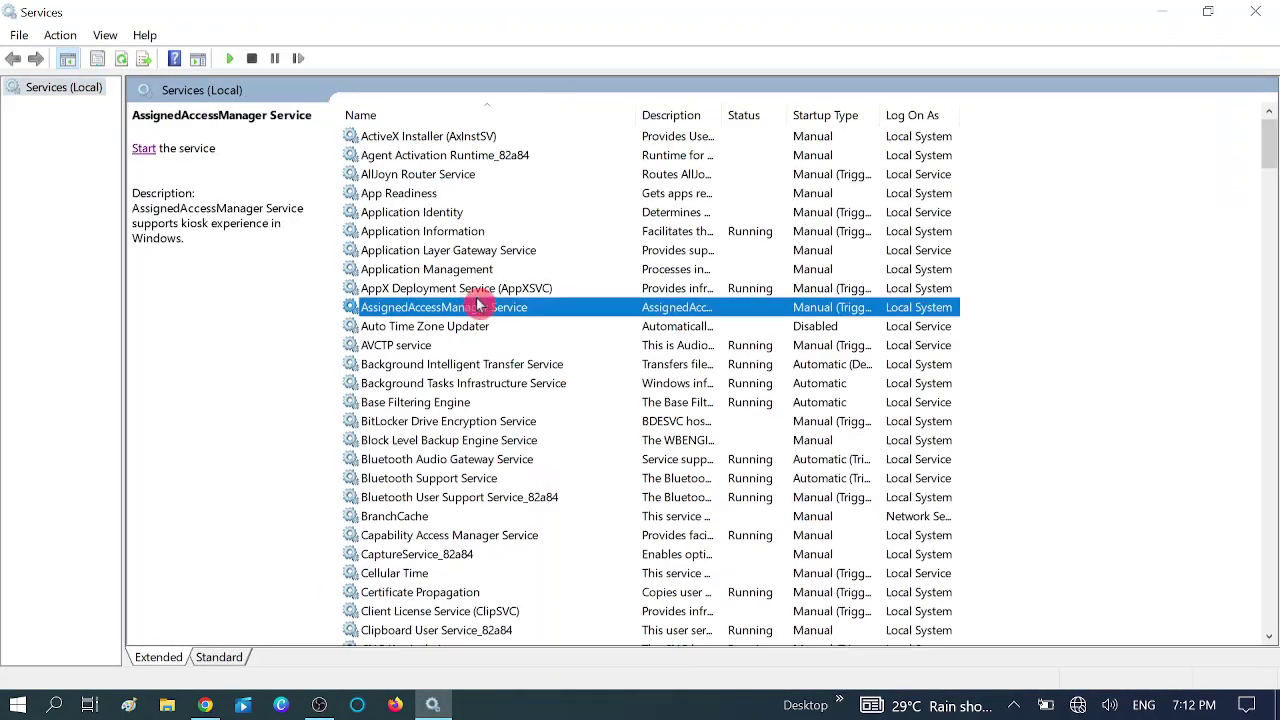
{"action": "key", "text": "r"}
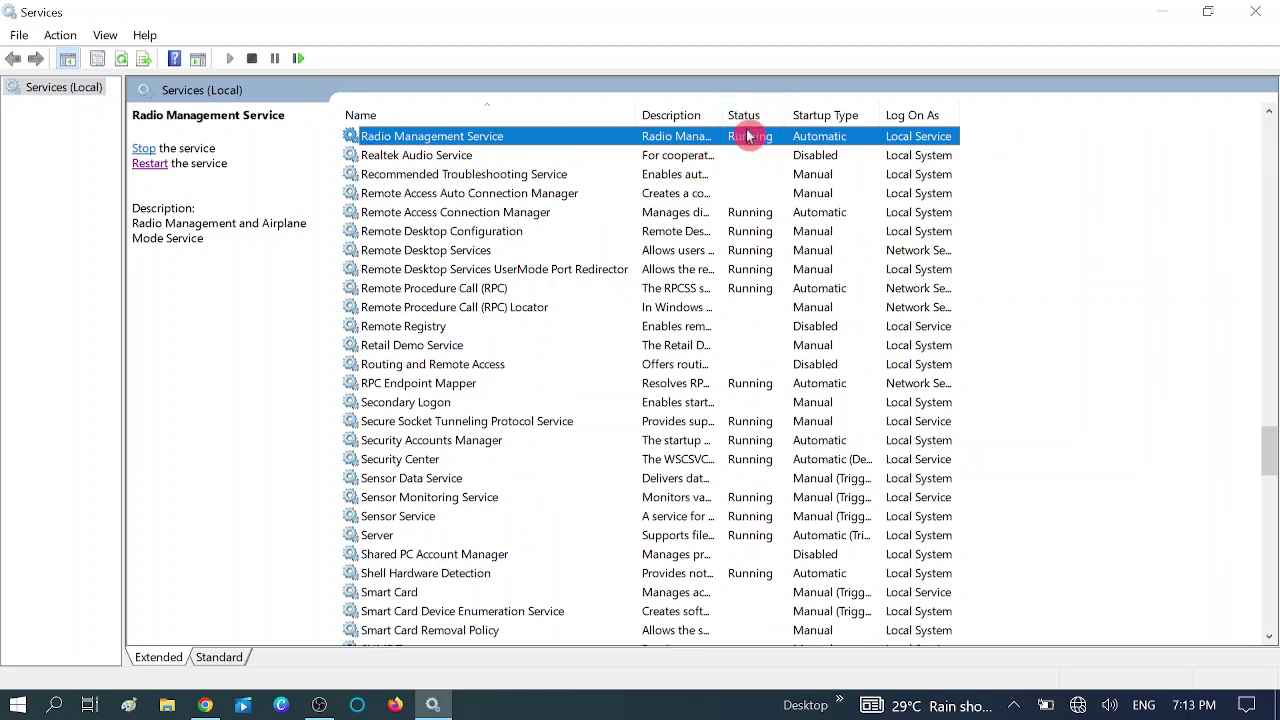
{"action": "double_click", "coordinate": [556, 143]}
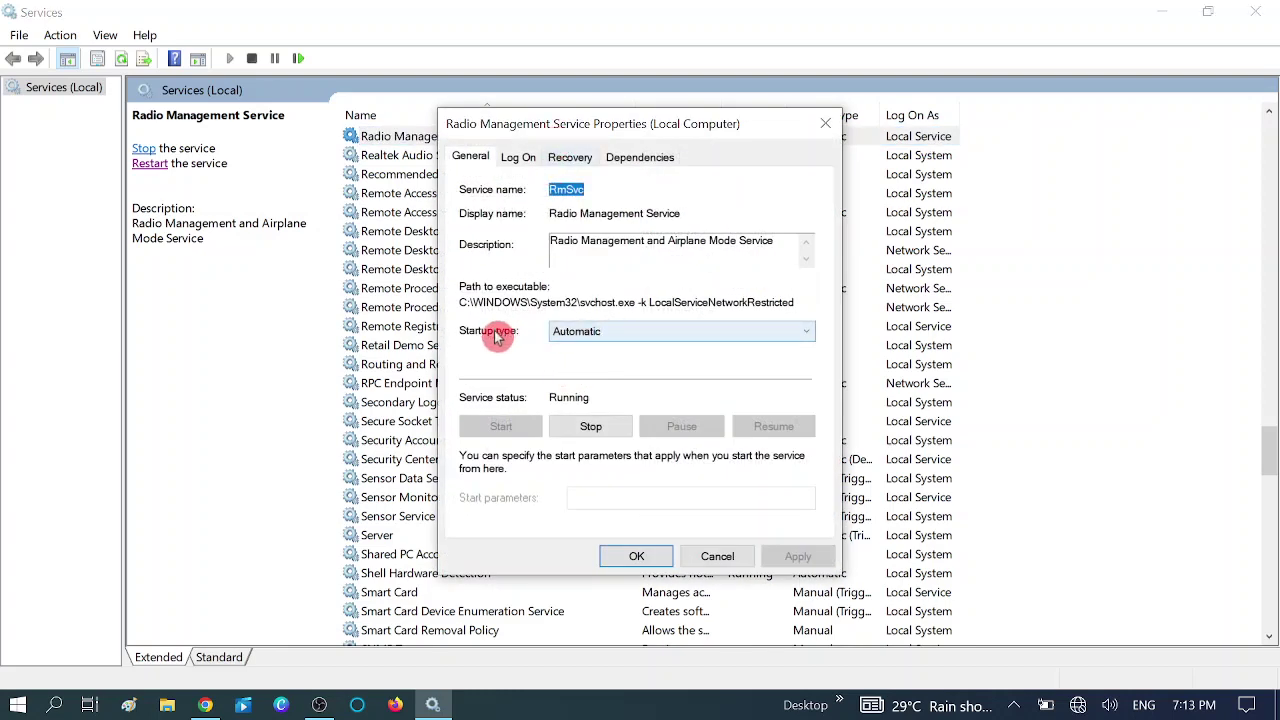
{"action": "left_click", "coordinate": [606, 334]}
{"action": "left_click", "coordinate": [595, 366]}
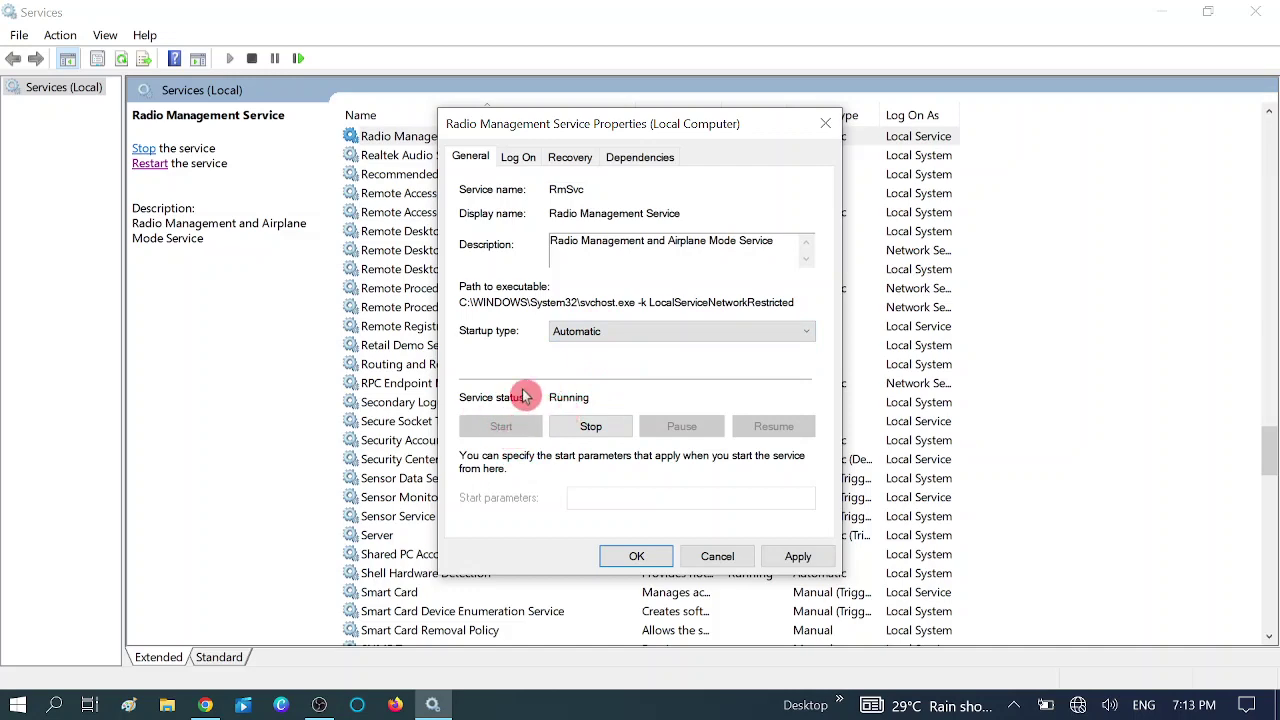
- Set the Radio Management Service's startup type to Disabled, apply it and close the properties
{"action": "mouse_move", "coordinate": [749, 126]}
{"action": "left_mouse_down"}
{"action": "mouse_move", "coordinate": [823, 197]}
{"action": "mouse_move", "coordinate": [876, 192]}
{"action": "mouse_move", "coordinate": [745, 135]}
{"action": "left_mouse_up"}
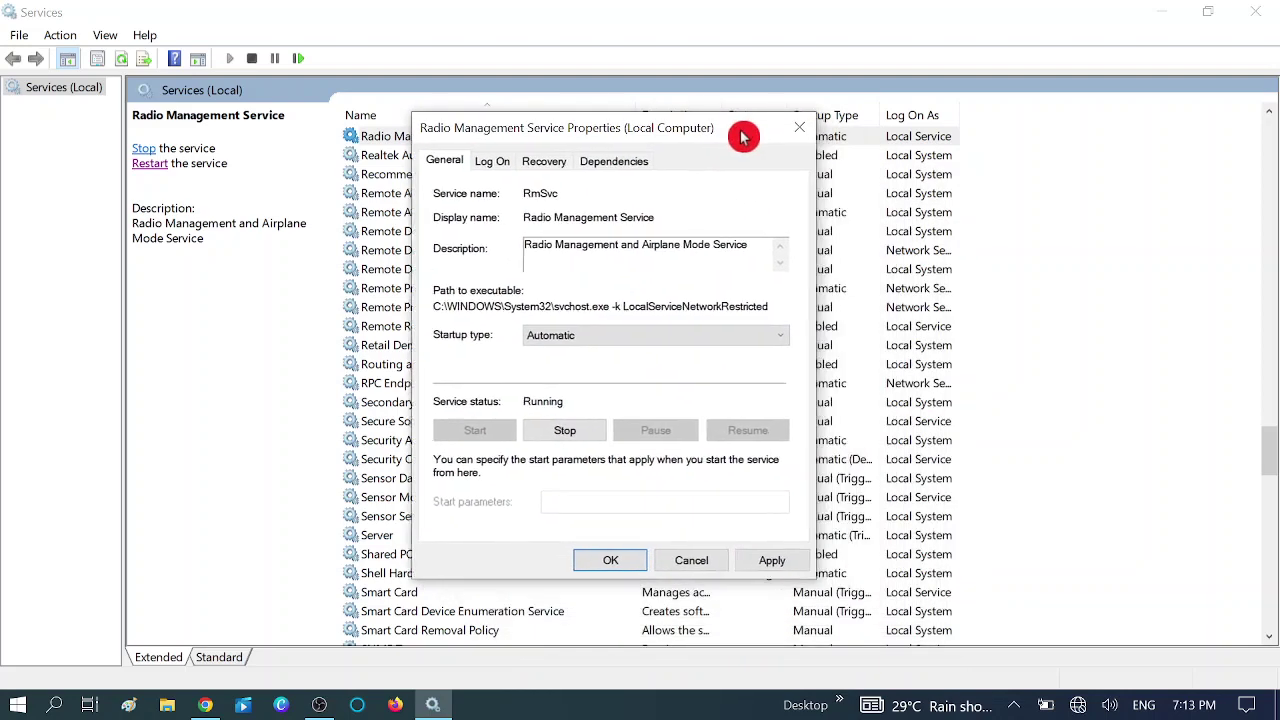
{"action": "left_click", "coordinate": [610, 336]}
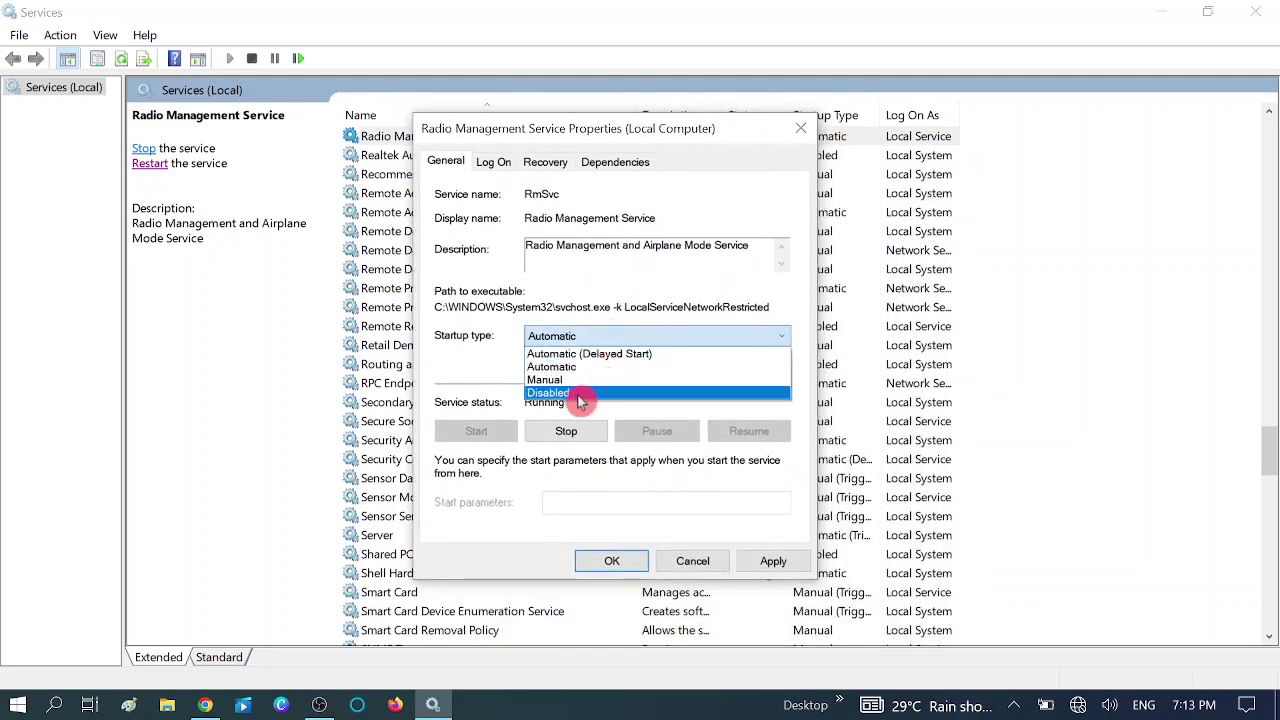
{"action": "left_click", "coordinate": [572, 398]}
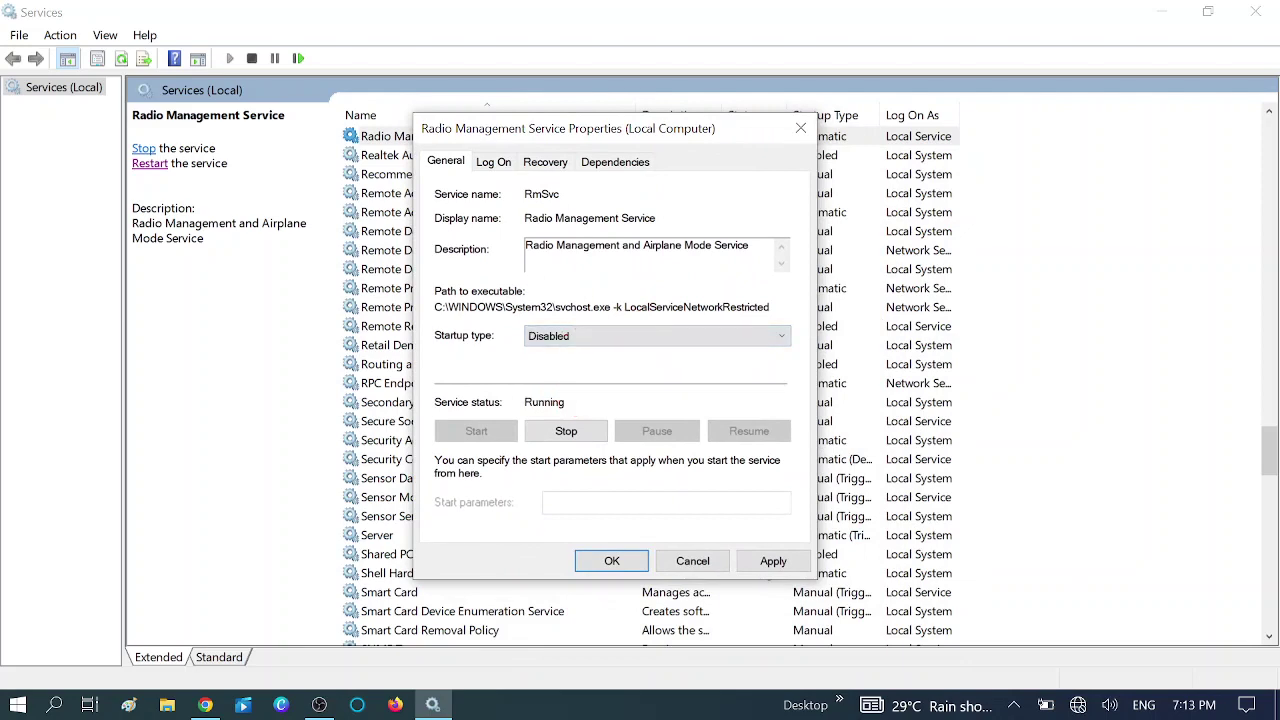
{"action": "left_click", "coordinate": [772, 561]}
{"action": "left_click", "coordinate": [609, 561]}
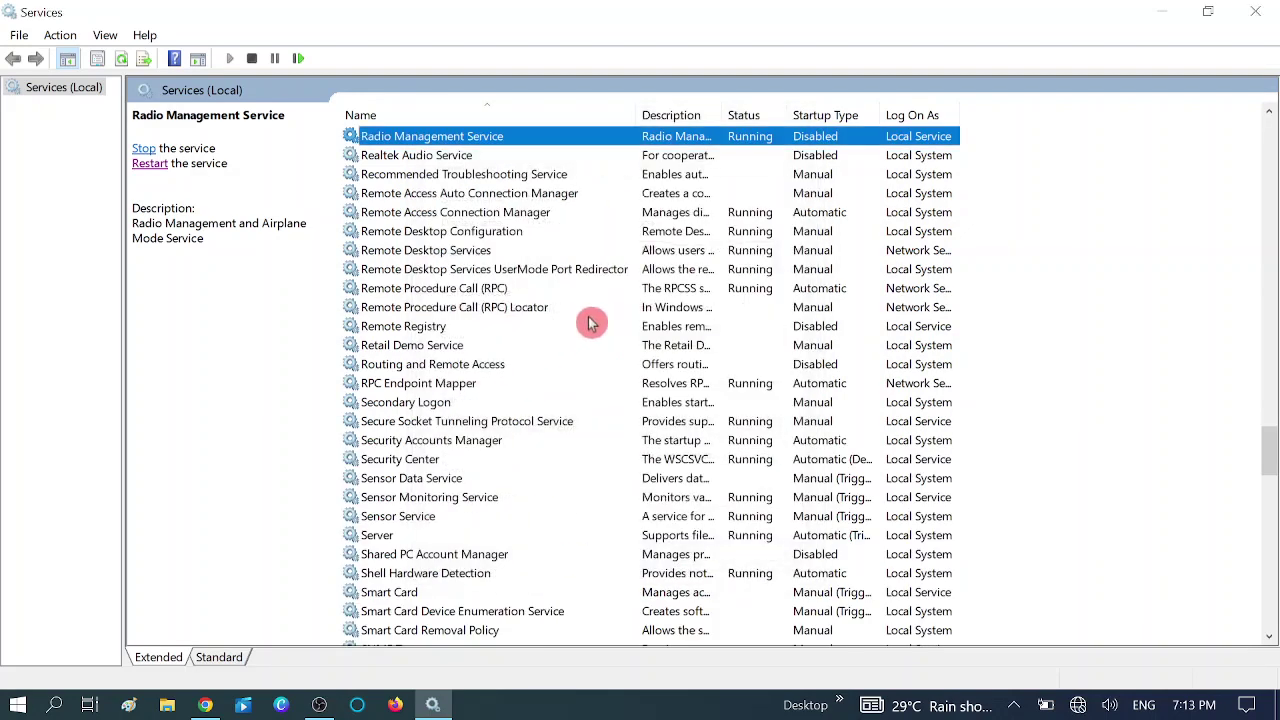
- Reopen the Radio Management Service's properties, set the startup type to Automatic and apply the change
{"action": "double_click", "coordinate": [453, 140]}
{"action": "left_click", "coordinate": [603, 336]}
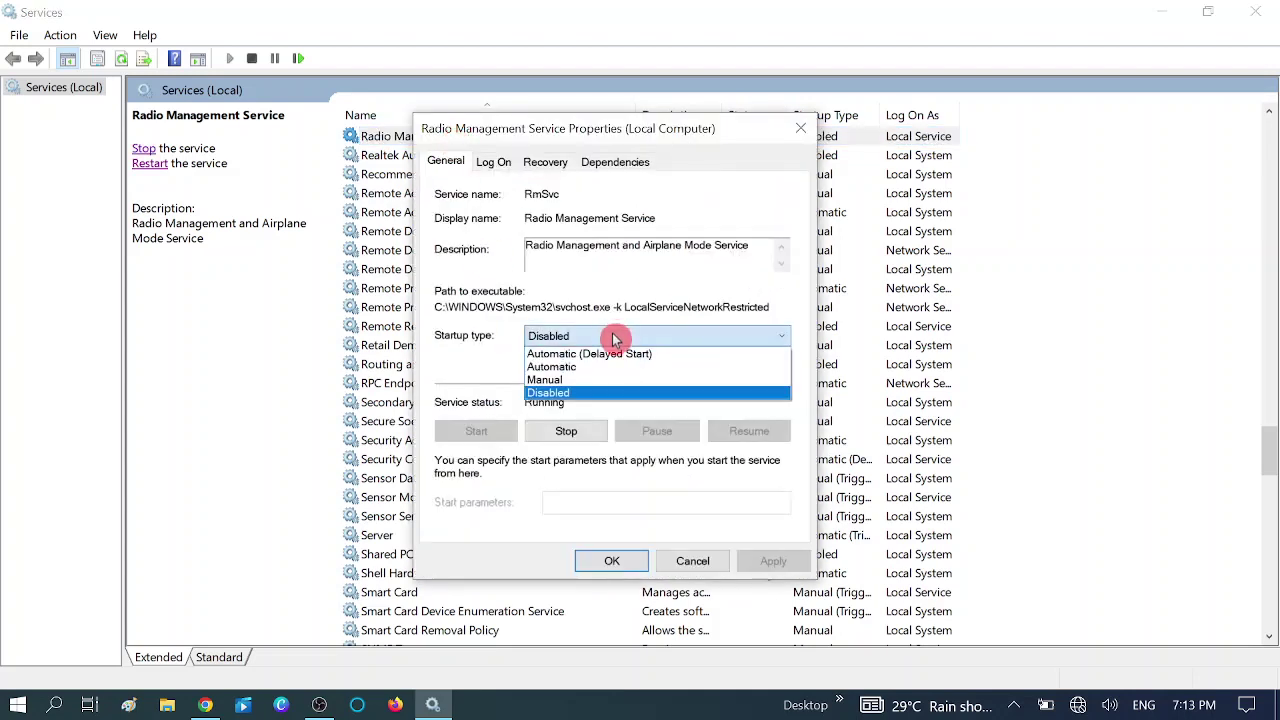
{"action": "left_click", "coordinate": [576, 370]}
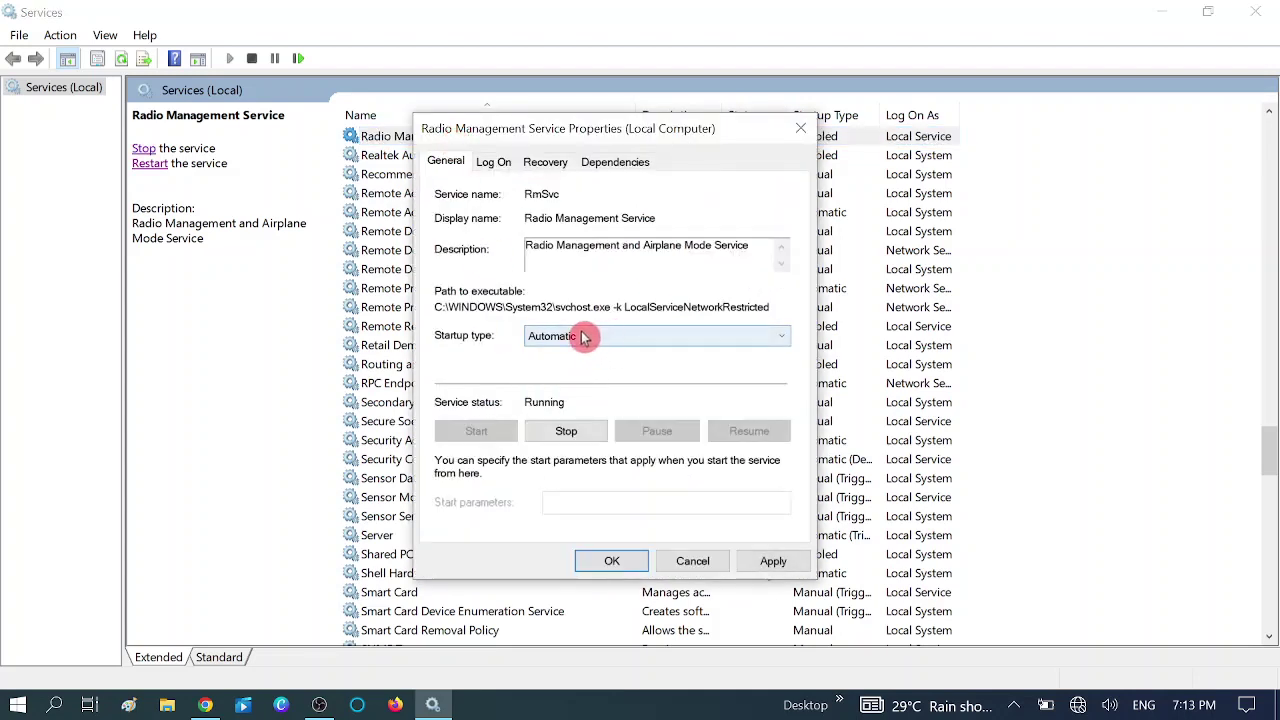
{"action": "left_click", "coordinate": [765, 562]}
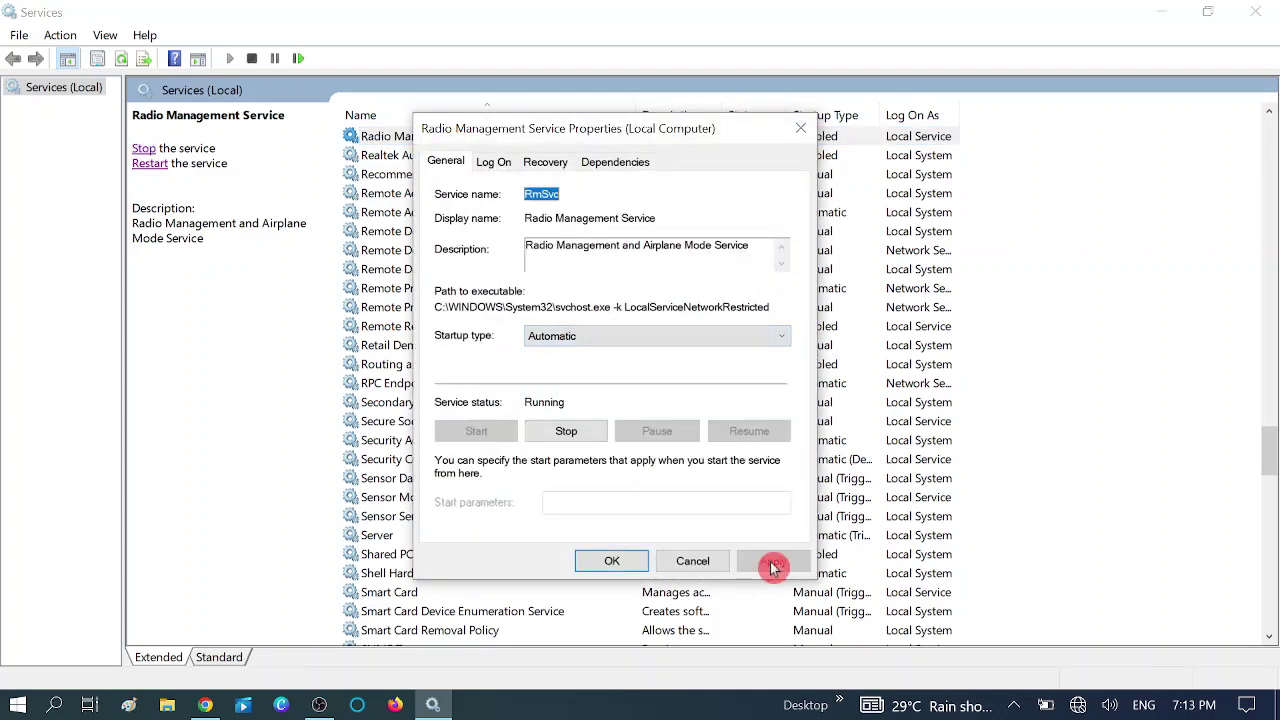
{"action": "left_click", "coordinate": [614, 565]}
- Check the Radio Management Service's status and startup type in the services list and close the Services console
{"action": "left_click", "coordinate": [618, 137]}
{"action": "left_click", "coordinate": [497, 156]}
{"action": "left_click", "coordinate": [508, 140]}
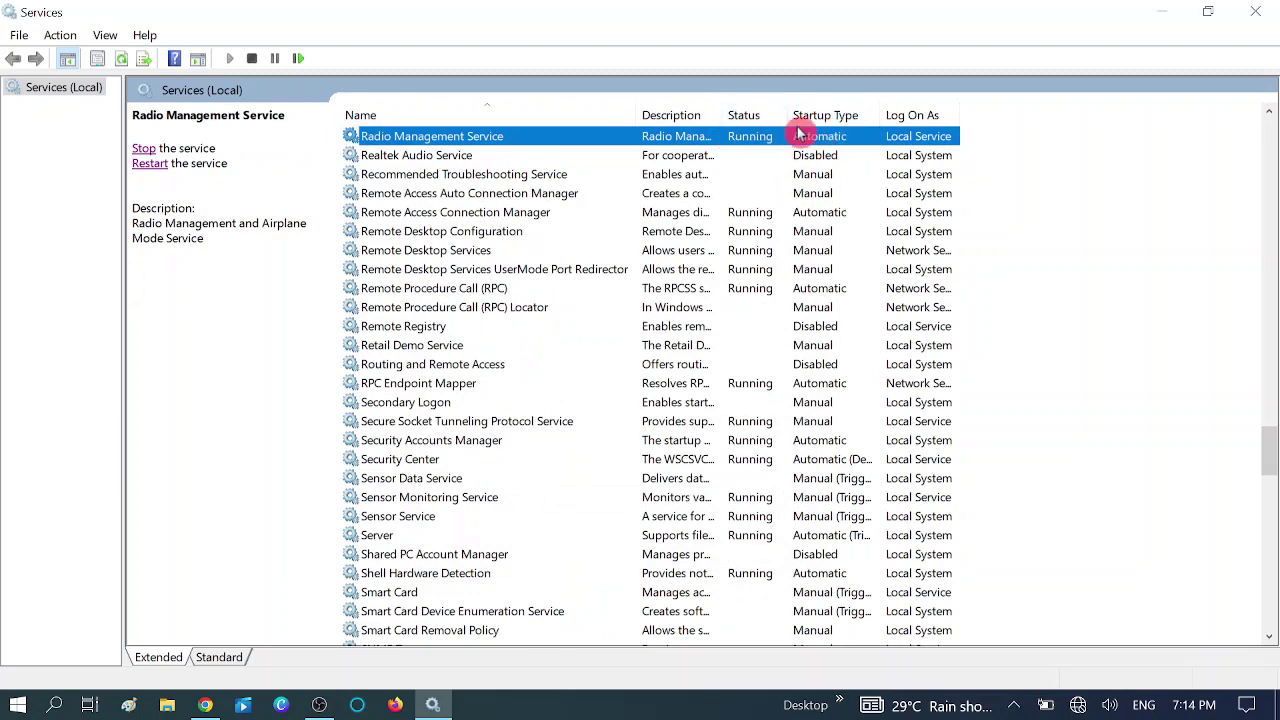
{"action": "left_click_drag", "start_coordinate": [791, 118], "coordinate": [806, 118]}
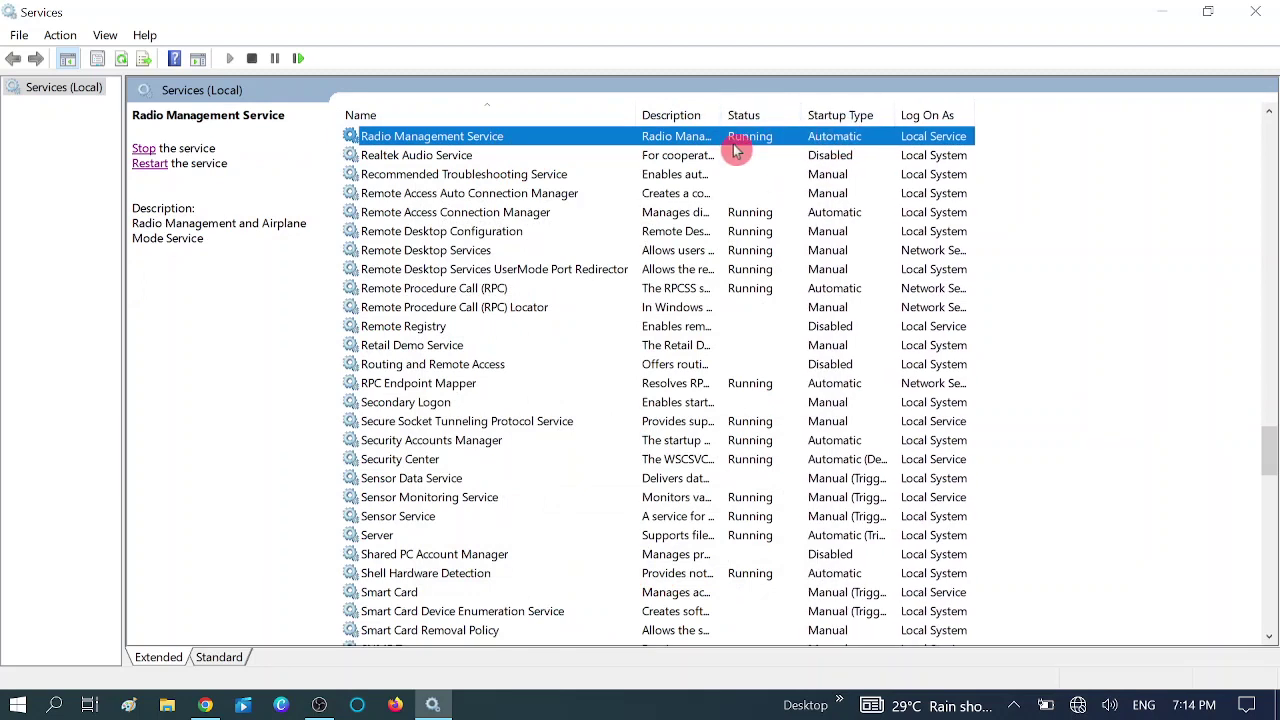
{"action": "left_click", "coordinate": [477, 158]}
{"action": "left_click", "coordinate": [458, 136]}
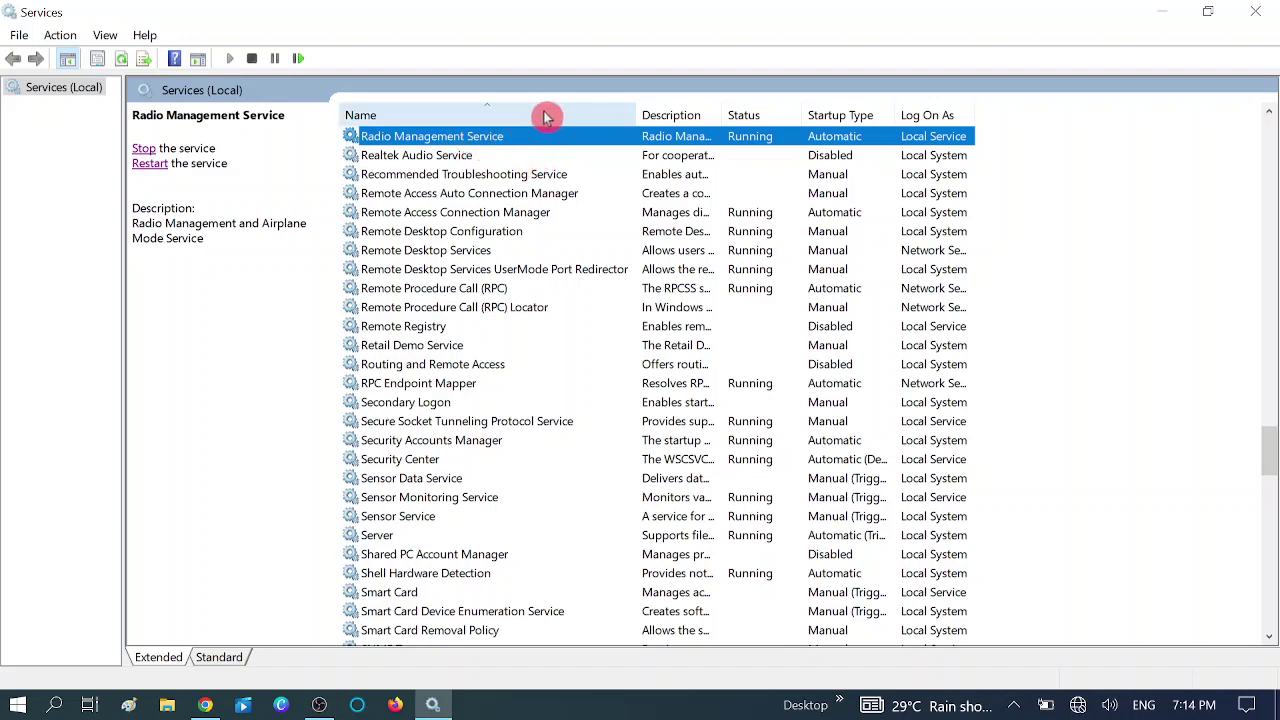
{"action": "left_click", "coordinate": [1259, 12]}
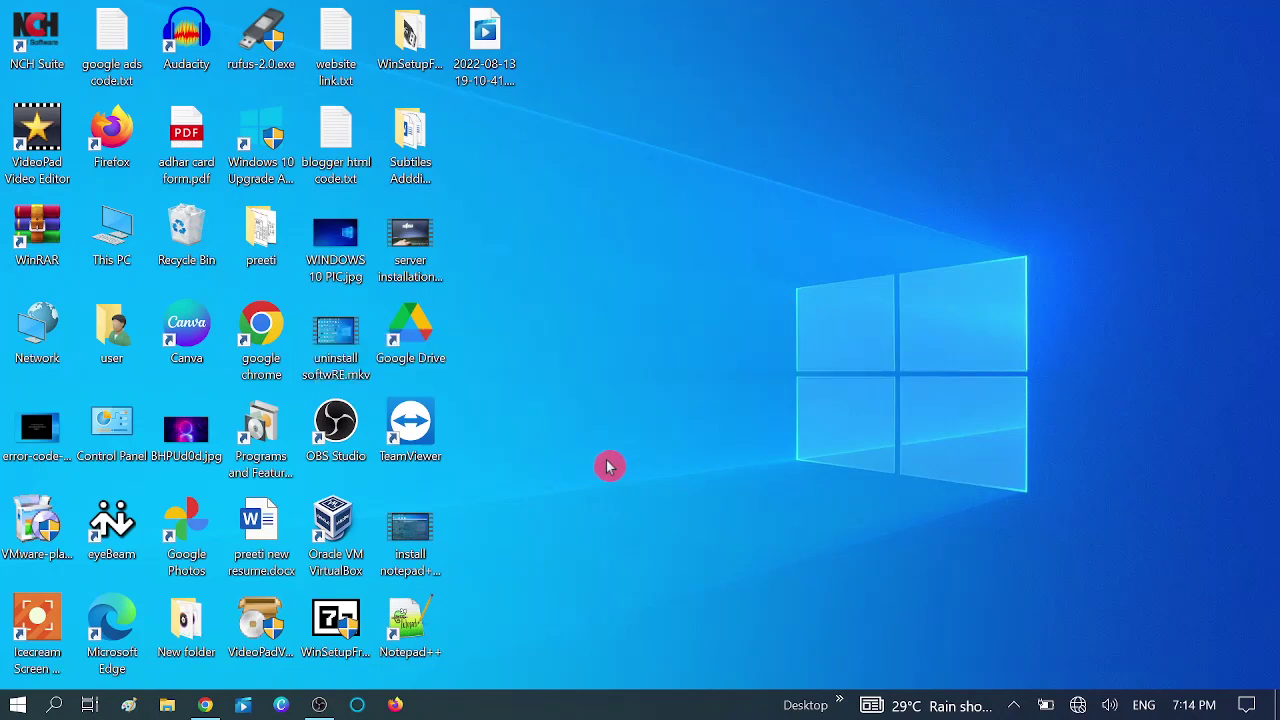
- Open Device Manager by running devmgmt.msc
{"action": "key", "text": "super+r"}
{"action": "left_click_drag", "start_coordinate": [209, 482], "coordinate": [693, 278]}
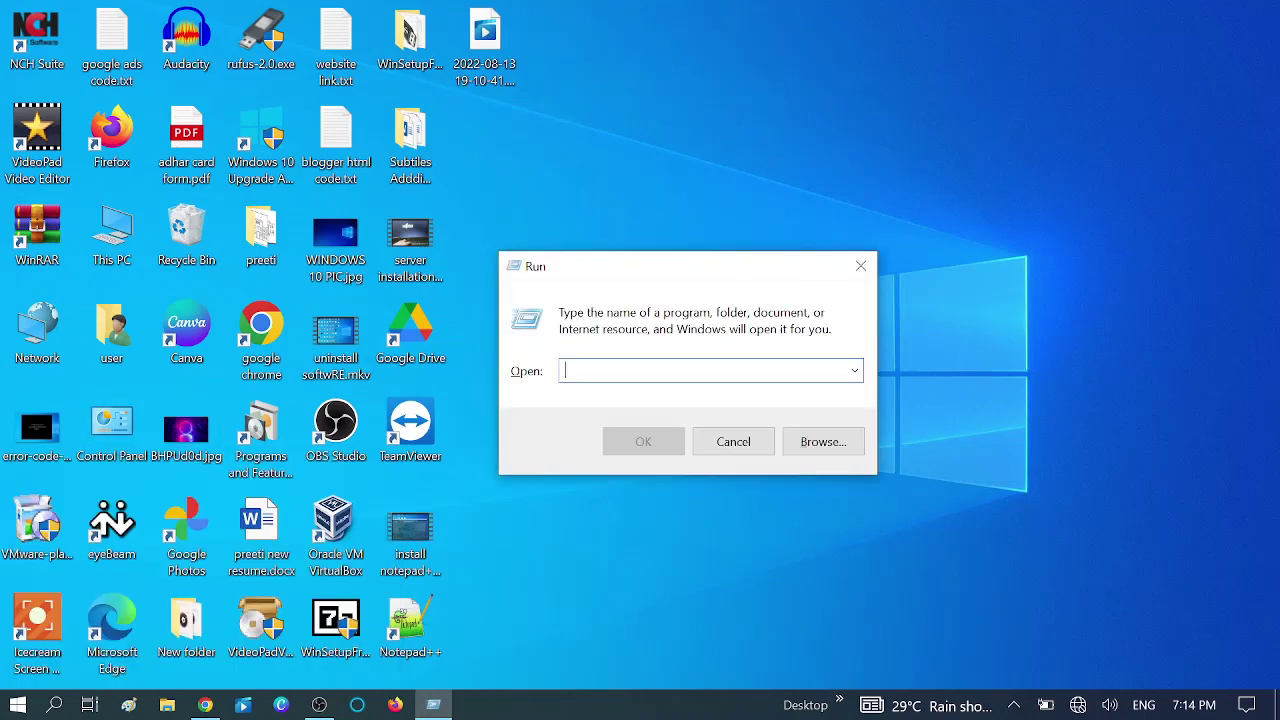
{"action": "type", "text": "devmgmt.msc"}
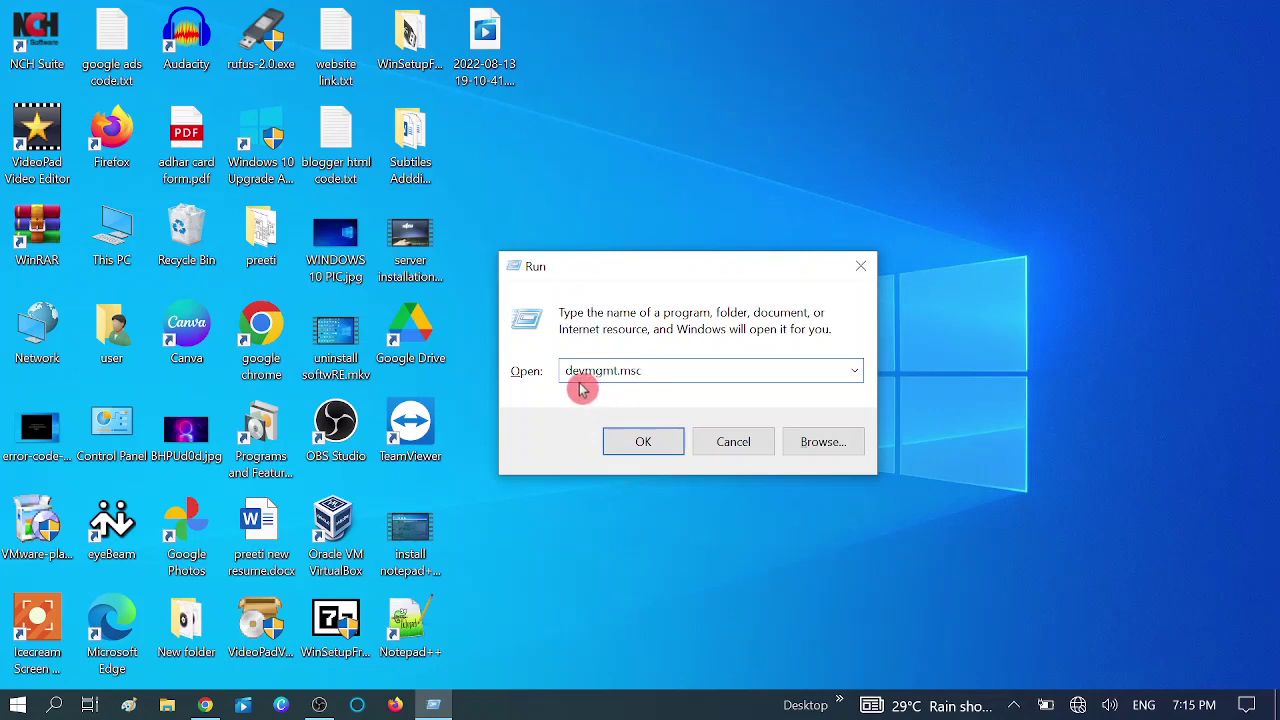
{"action": "left_click", "coordinate": [628, 446]}
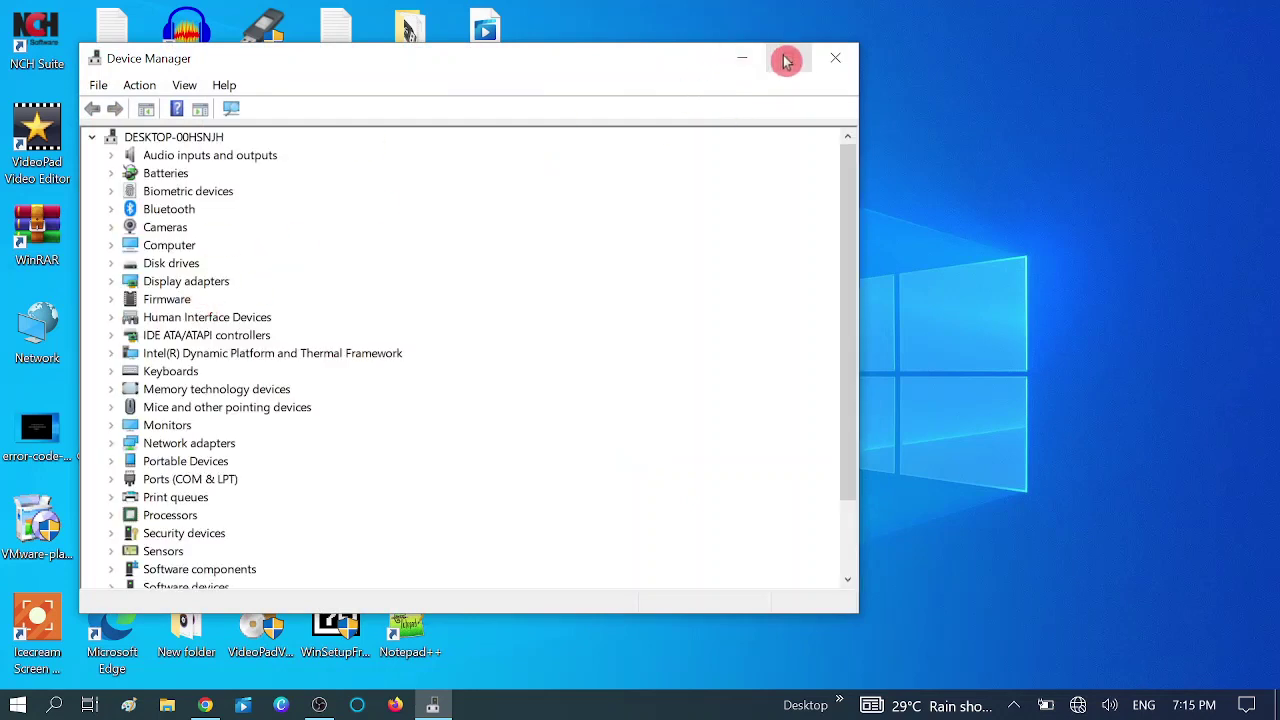
- Expand the network adapters and open the properties of the Intel(R) Dual Band Wireless-AC 3168 adapter
{"action": "left_click_drag", "start_coordinate": [427, 62], "coordinate": [648, 60]}
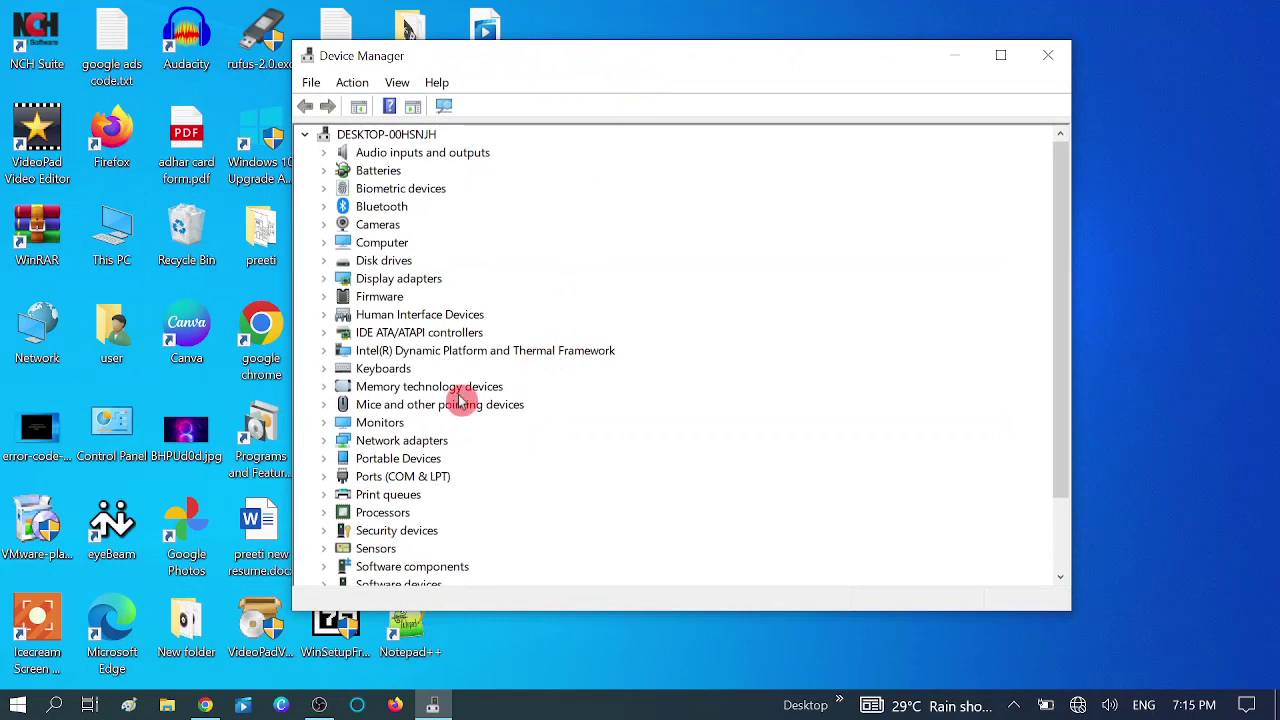
{"action": "double_click", "coordinate": [340, 444]}
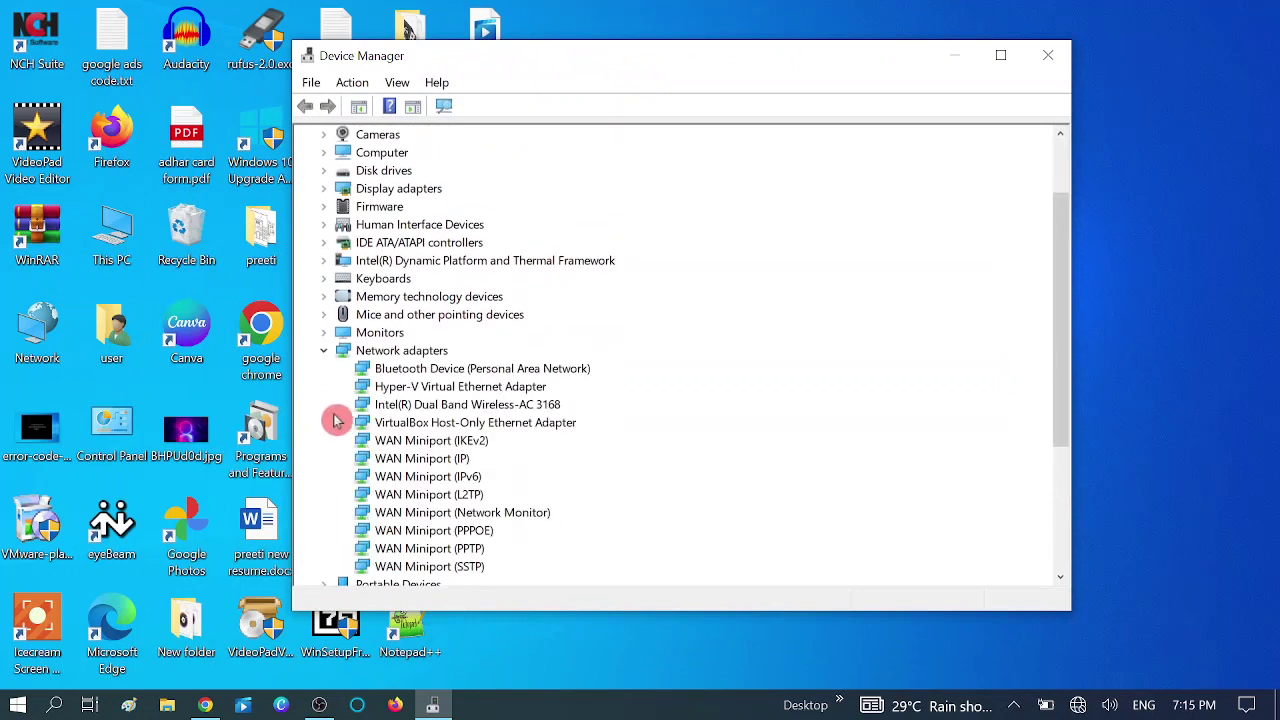
{"action": "left_click", "coordinate": [480, 406]}
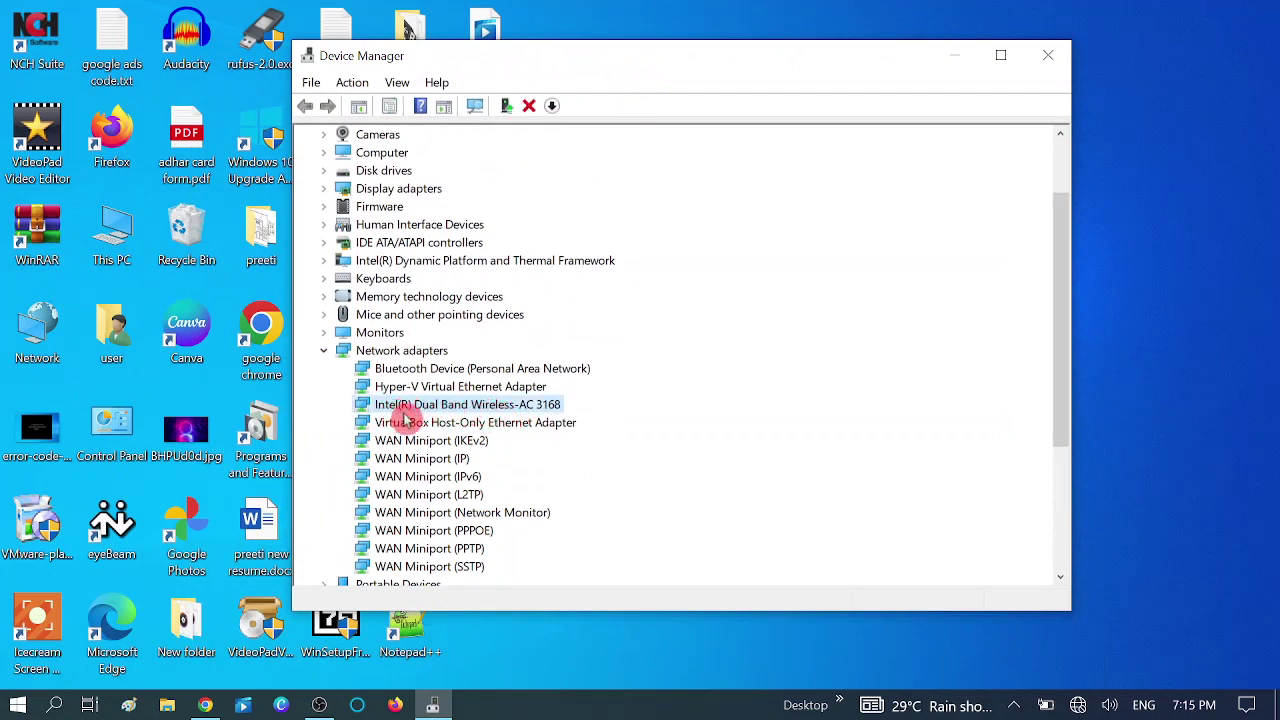
{"action": "right_click", "coordinate": [518, 412]}
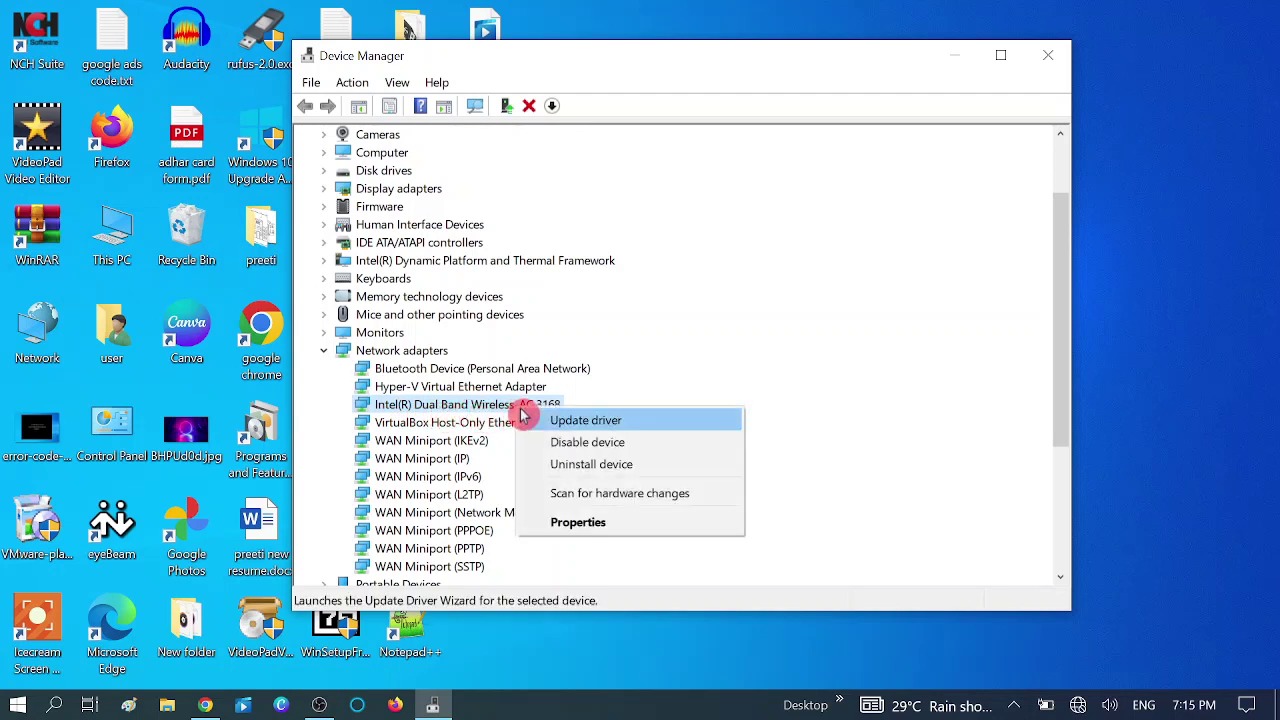
{"action": "left_click", "coordinate": [590, 524]}
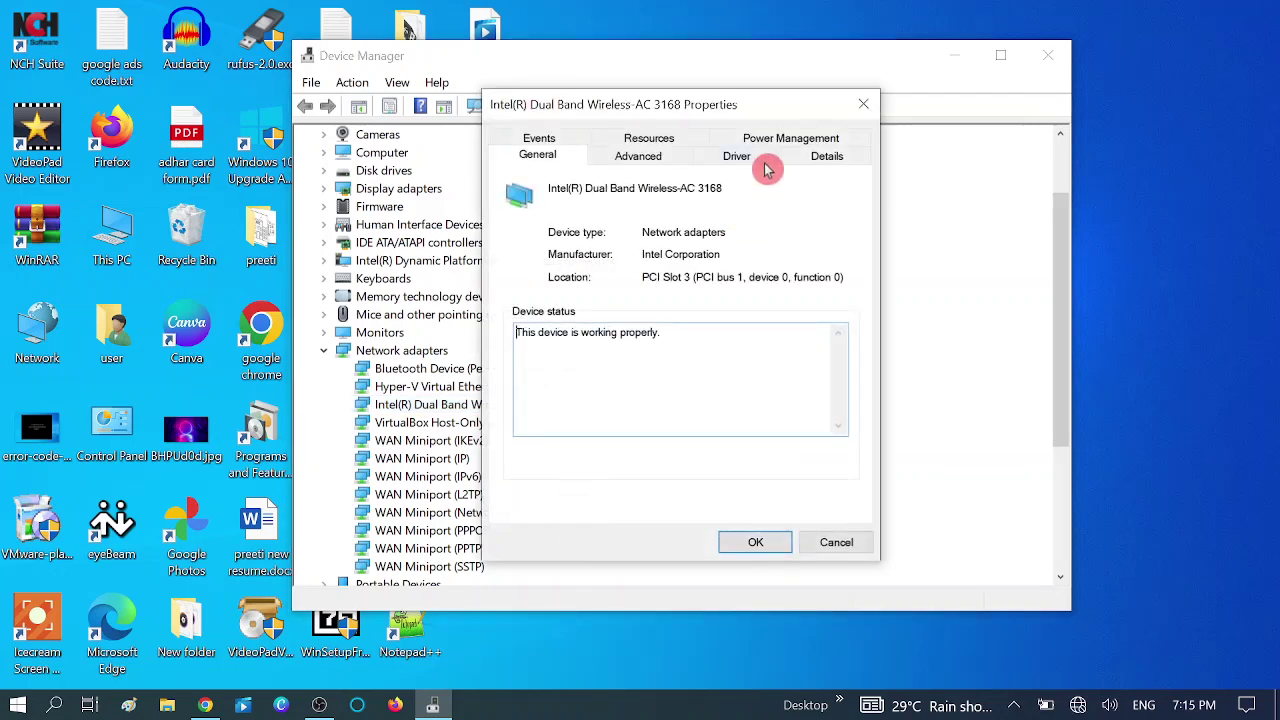
- Disable "Allow the computer to turn off this device to save power" for the wireless adapter and confirm its properties
{"action": "left_click", "coordinate": [788, 138]}
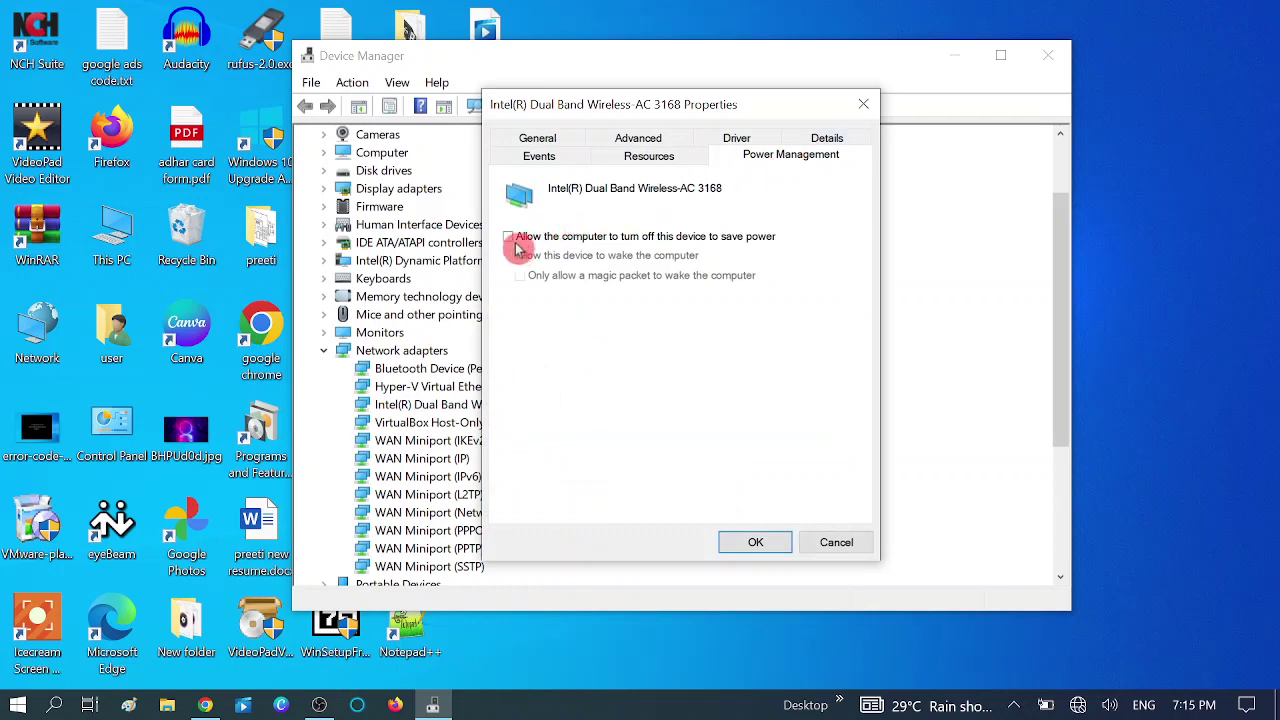
{"action": "left_click", "coordinate": [510, 238]}
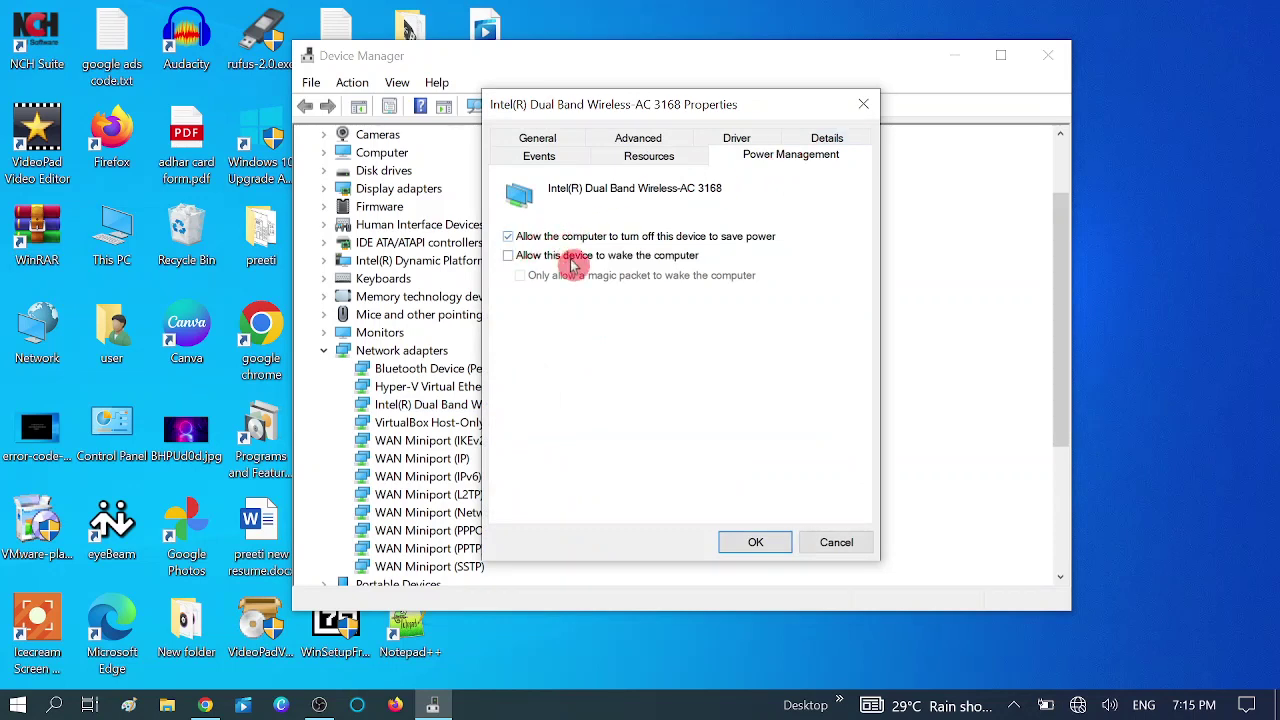
{"action": "left_click", "coordinate": [510, 239]}
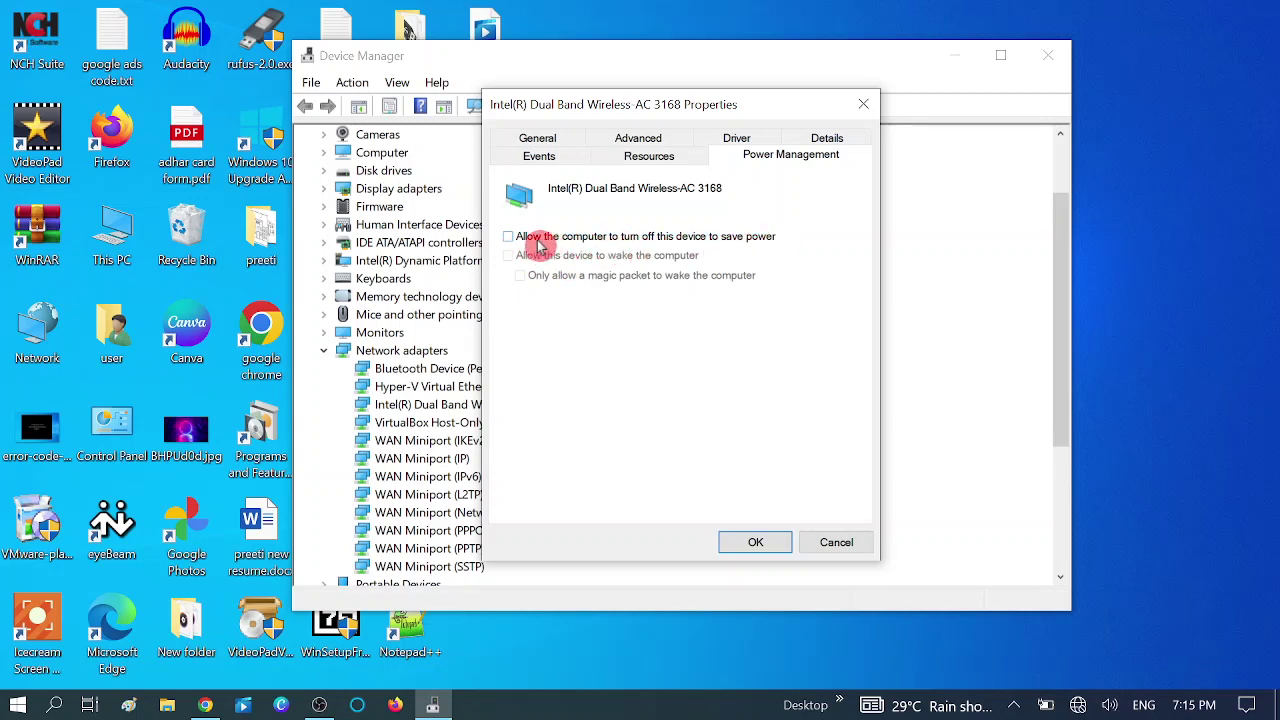
{"action": "left_click", "coordinate": [766, 542]}
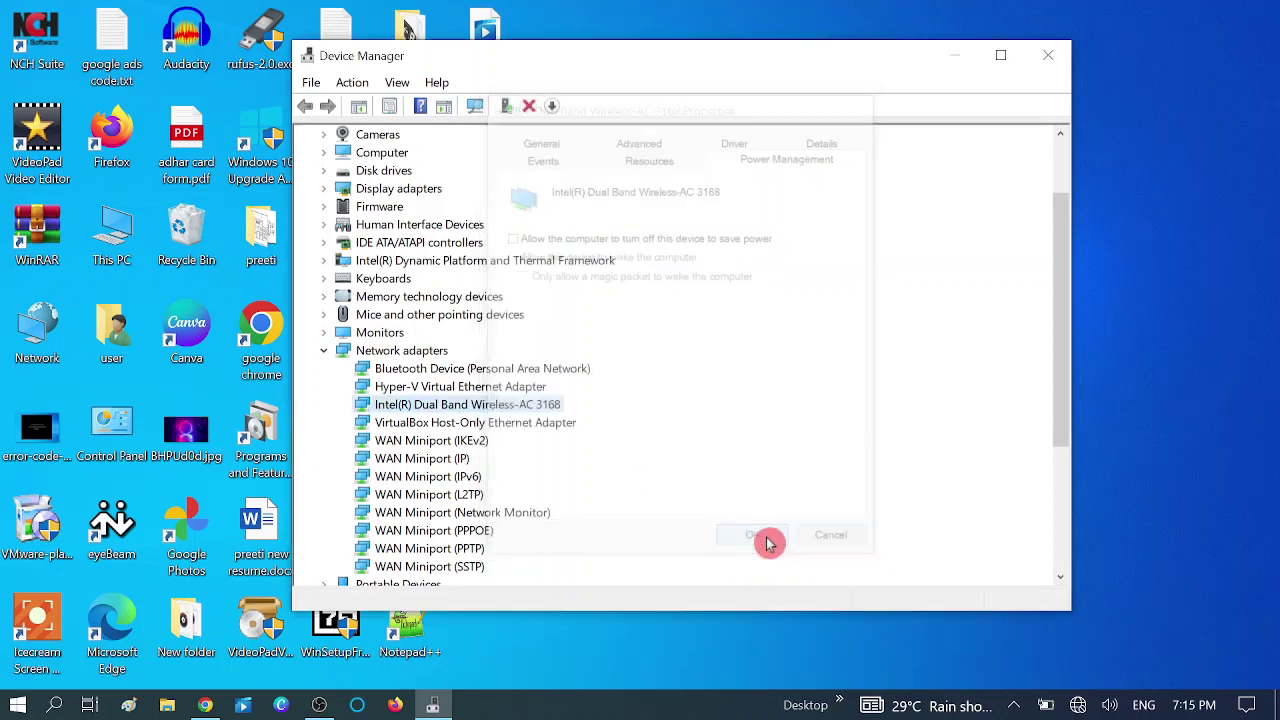
- Search automatically for updated drivers for the Intel(R) Dual Band Wireless-AC 3168 adapter and close the driver update wizard
{"action": "right_click", "coordinate": [514, 413]}
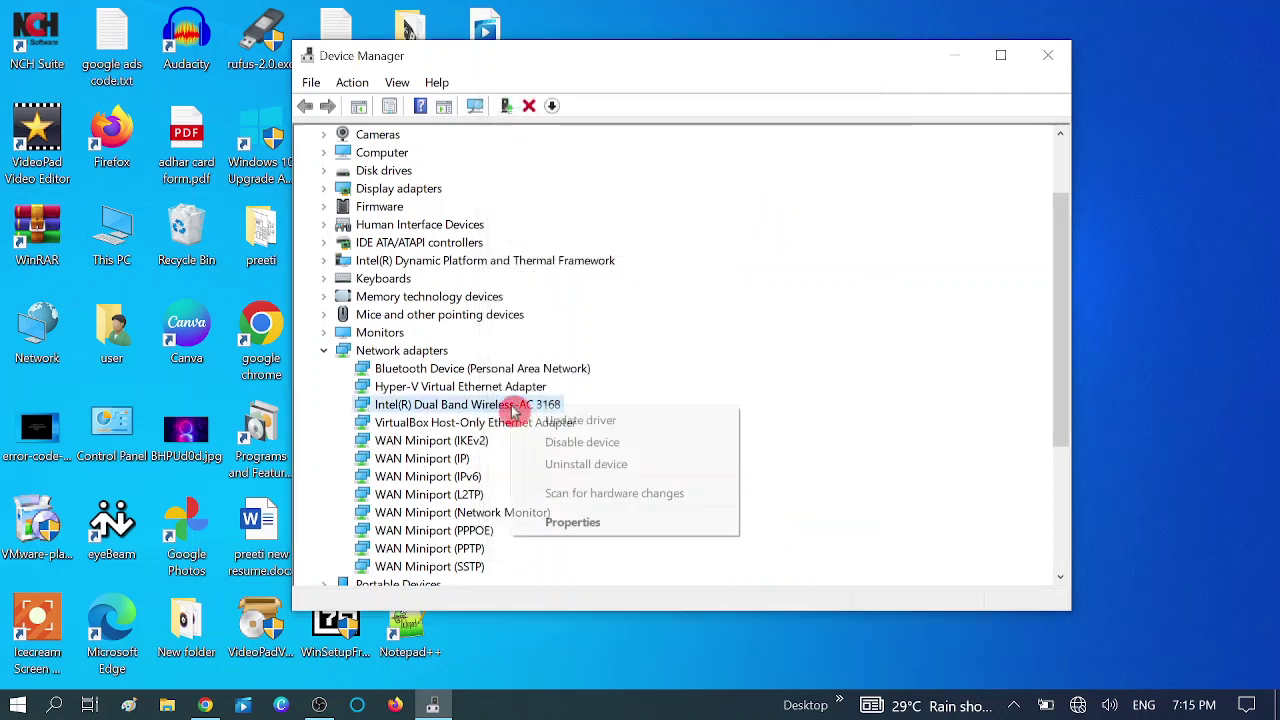
{"action": "left_click", "coordinate": [618, 428]}
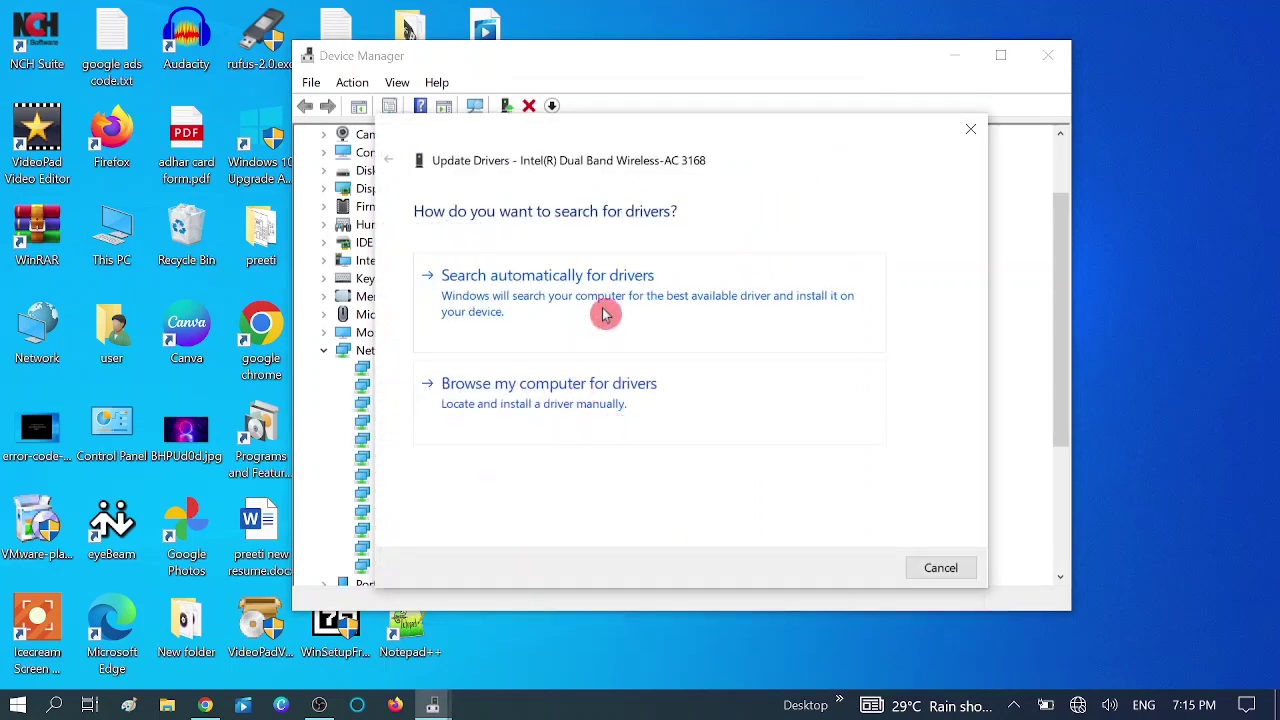
{"action": "left_click", "coordinate": [604, 314]}
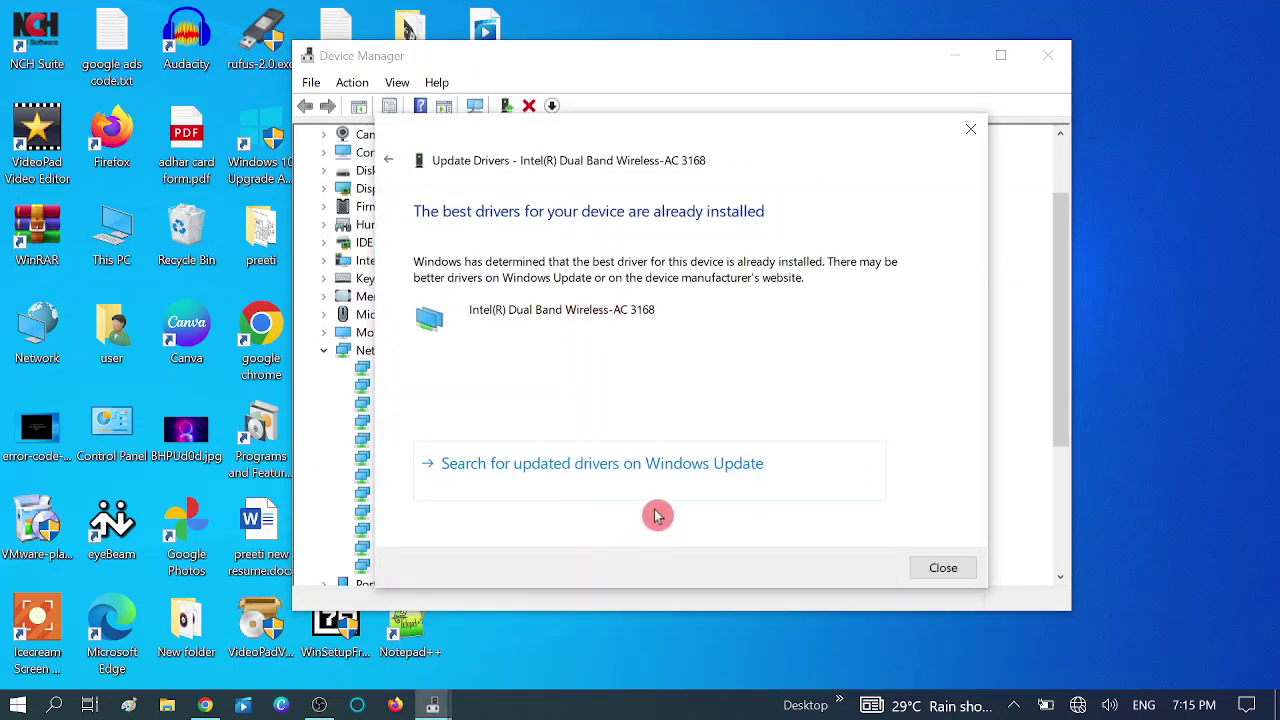
{"action": "left_click", "coordinate": [936, 570]}
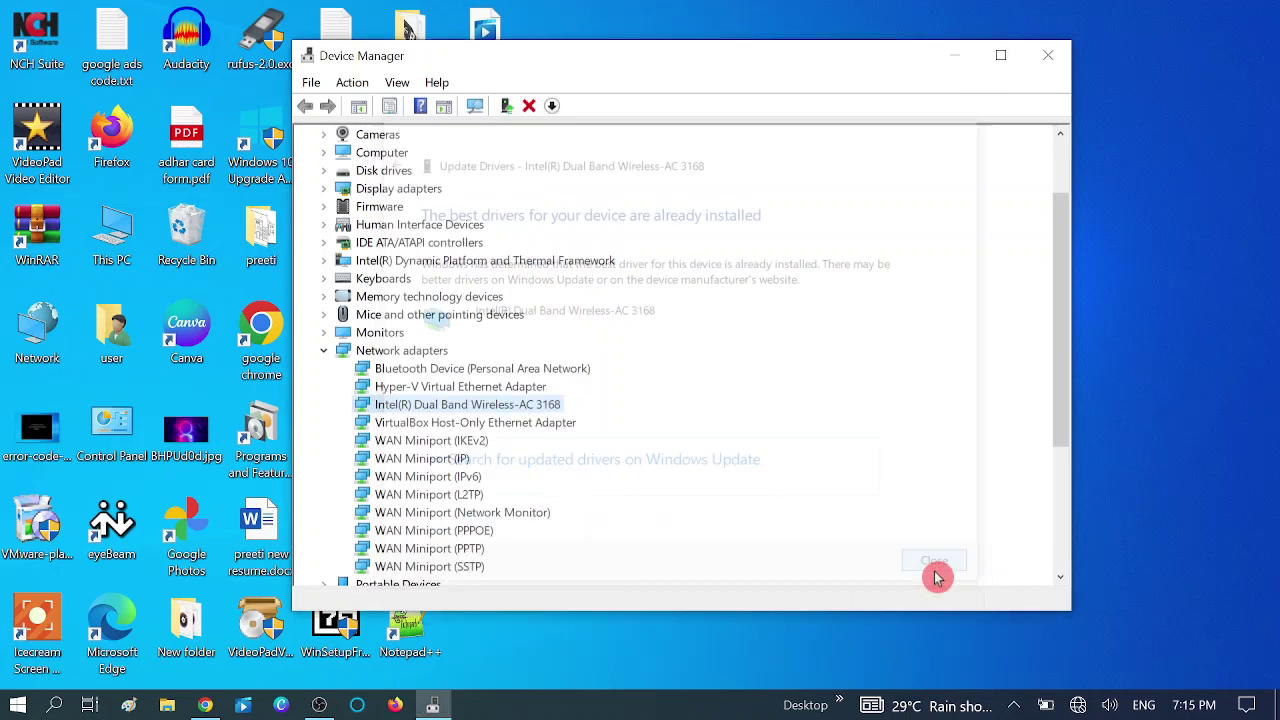
- Search for updated drivers for the Intel wireless adapter through Windows Update and check for updates there
{"action": "left_click", "coordinate": [483, 388]}
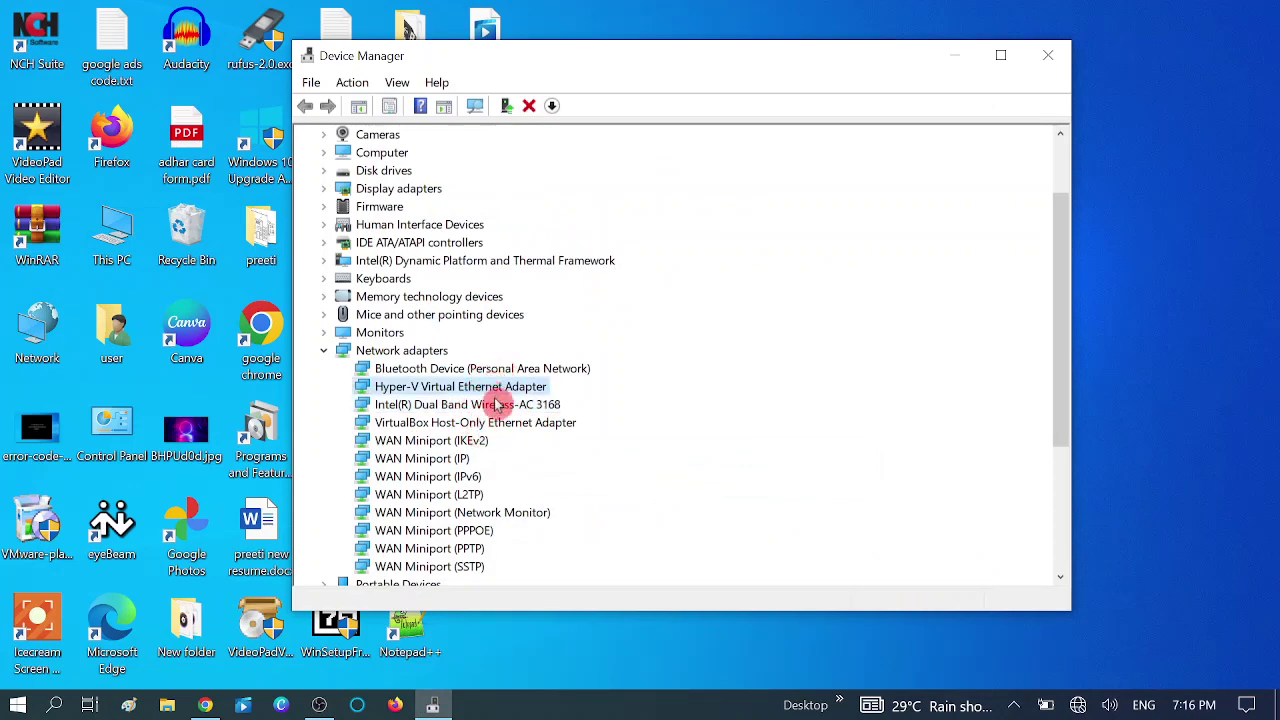
{"action": "left_click", "coordinate": [500, 371]}
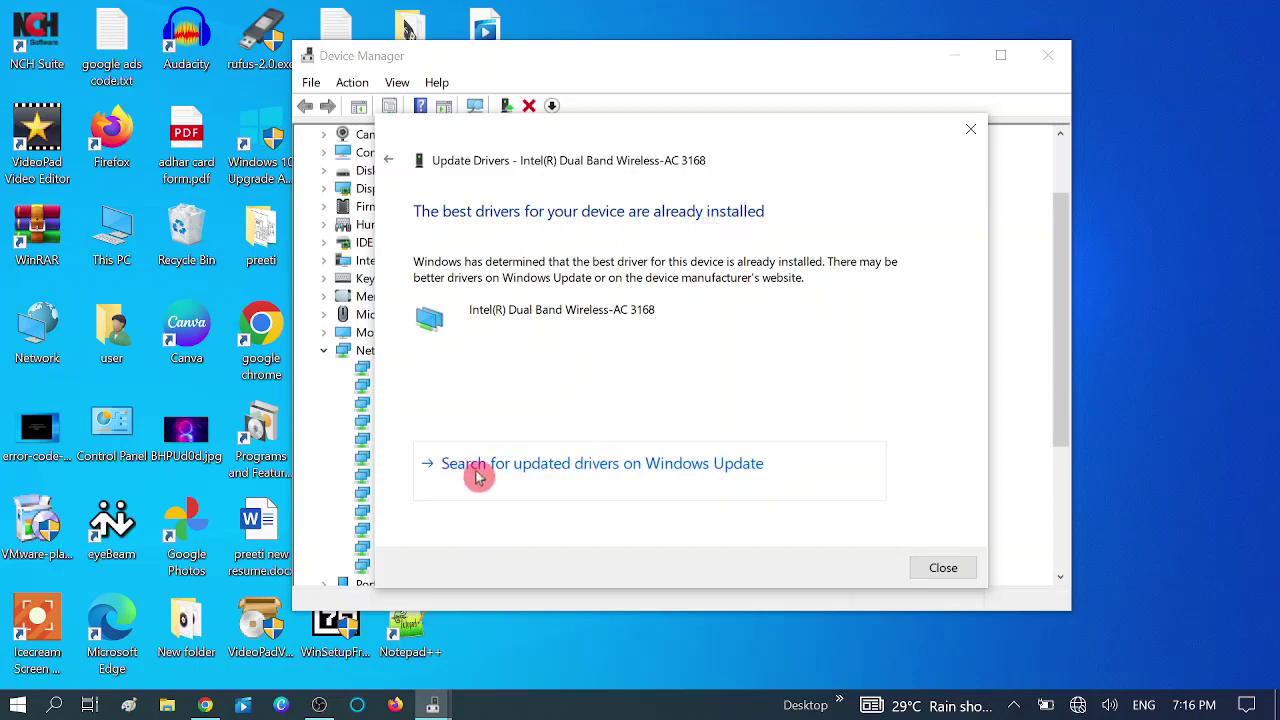
{"action": "left_click", "coordinate": [686, 480]}
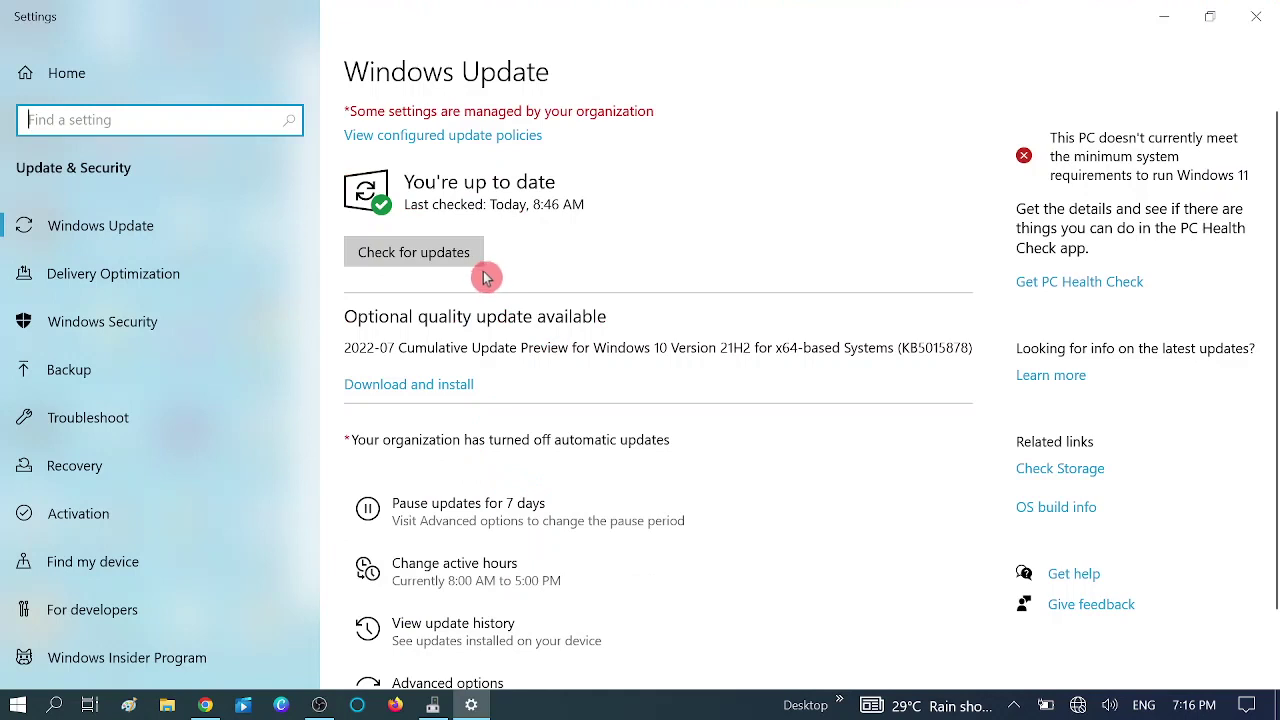
{"action": "left_click", "coordinate": [408, 384]}
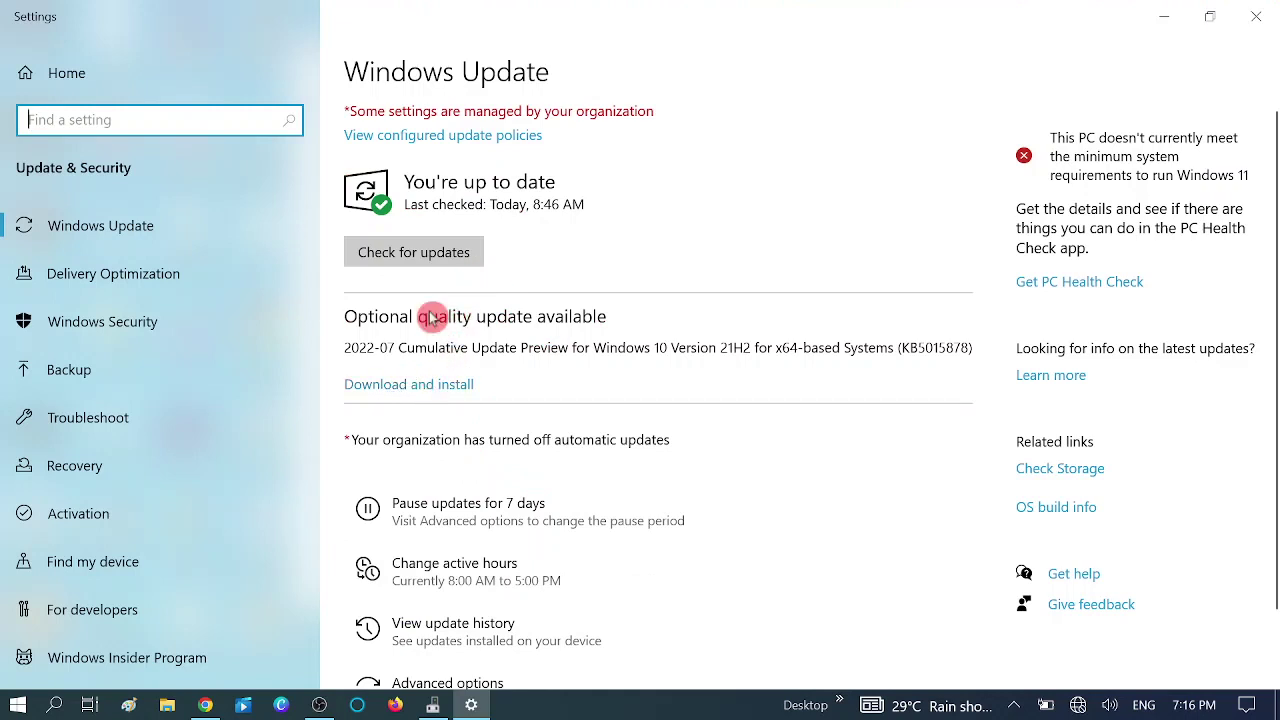
{"action": "left_click", "coordinate": [429, 252]}
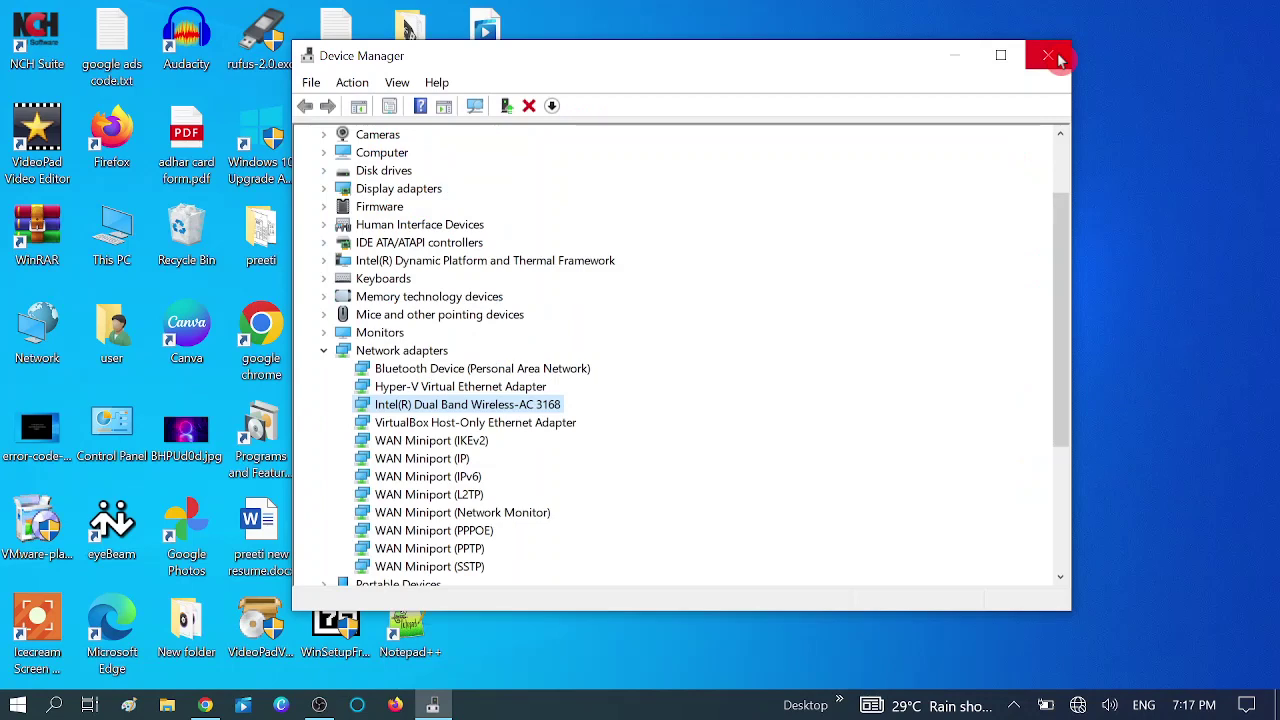
- Close Device Manager and refresh the desktop
{"action": "left_click", "coordinate": [1058, 58]}
{"action": "right_click", "coordinate": [946, 66]}
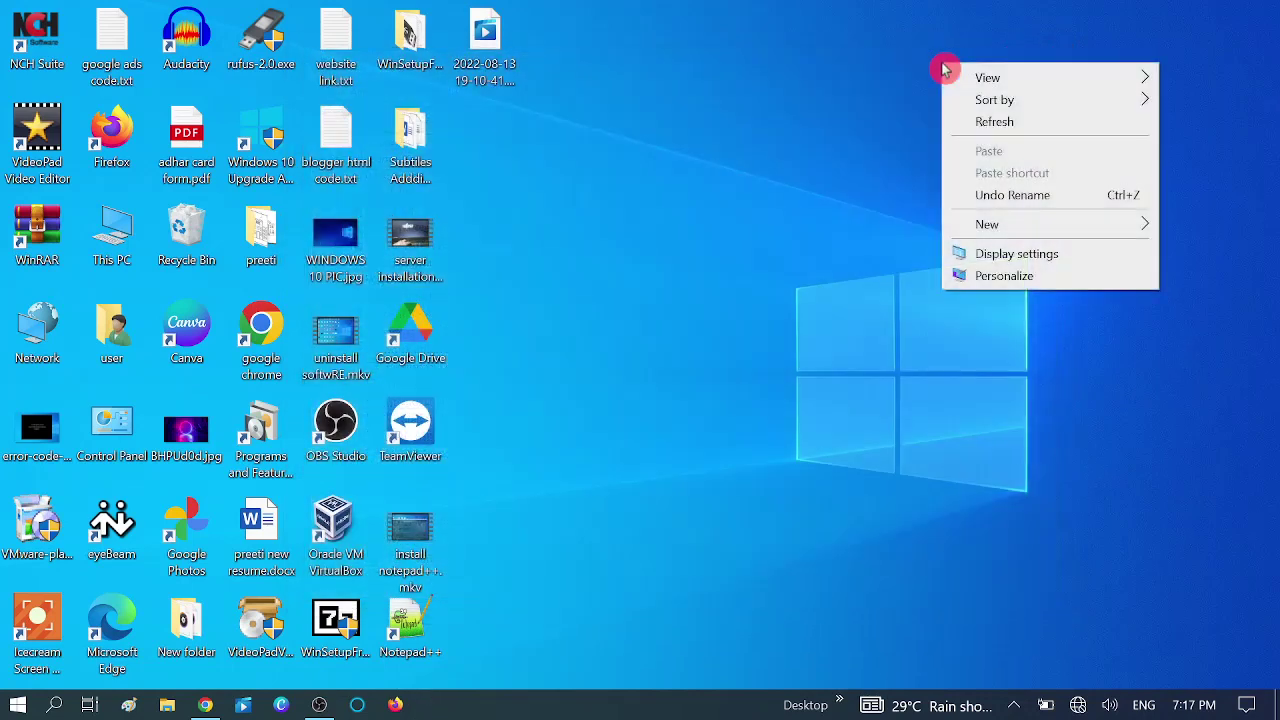
{"action": "left_click", "coordinate": [986, 123]}
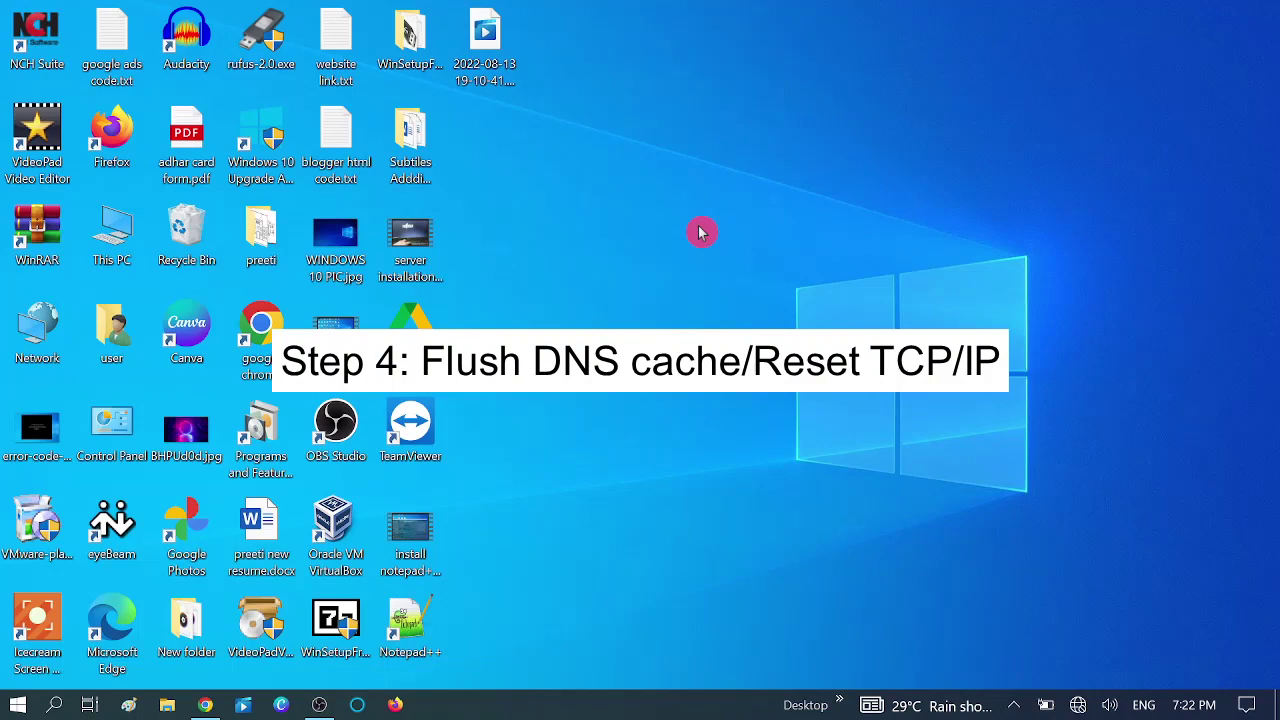
- Find Command Prompt by searching for cmd and open it as administrator
{"action": "left_click", "coordinate": [55, 708]}
{"action": "type", "text": "cm"}
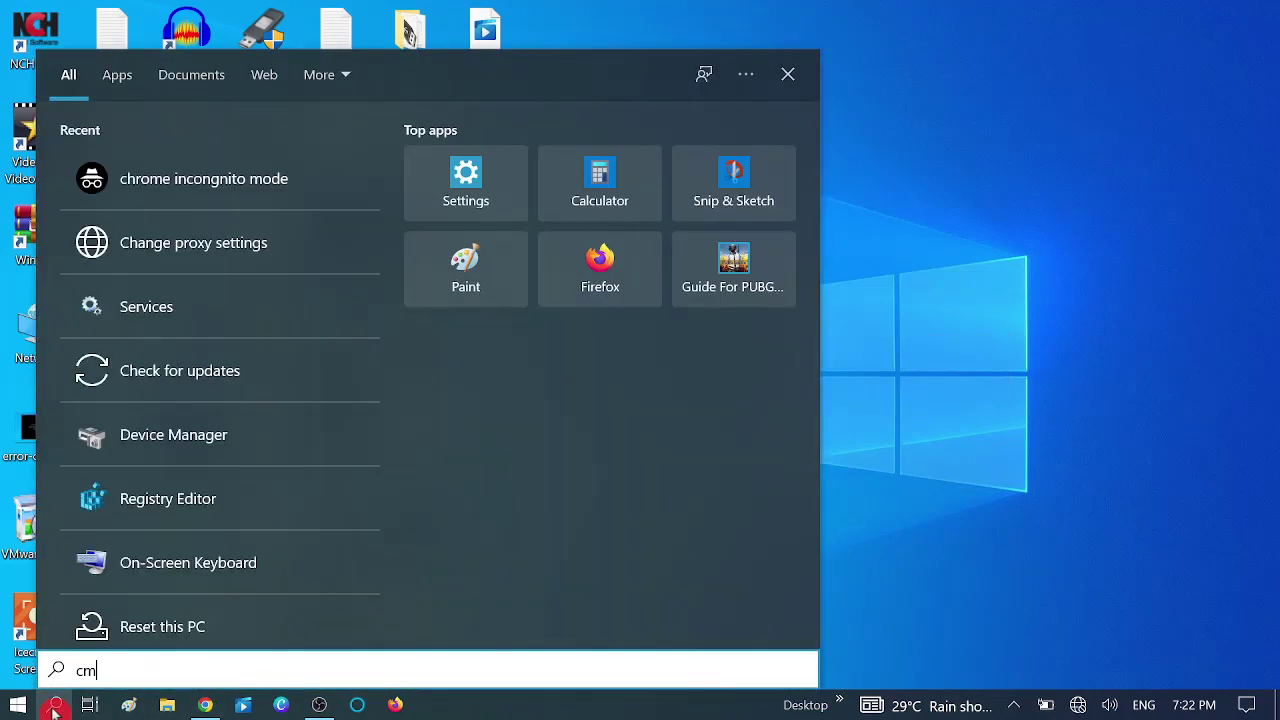
{"action": "type", "text": "d"}
{"action": "right_click", "coordinate": [266, 178]}
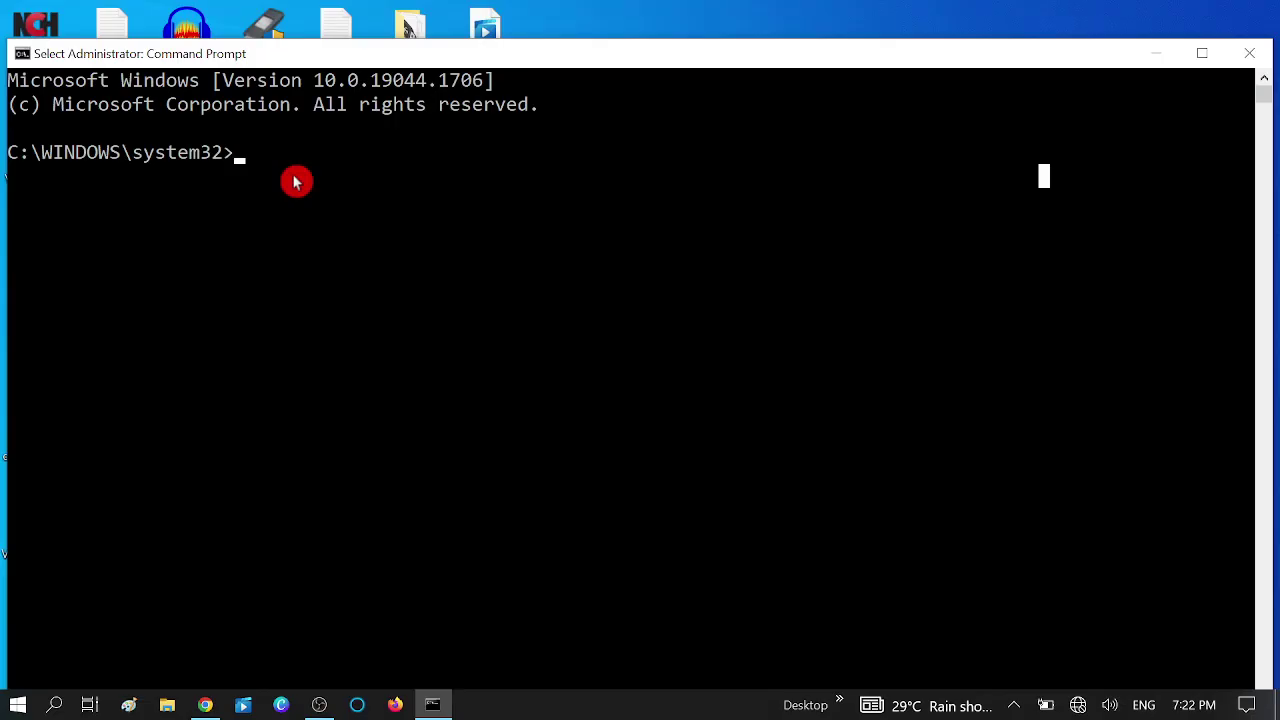
- Flush the DNS cache with "ipconfig /flushdns" and reset TCP/IP with "netsh int ip reset"
{"action": "type", "text": "ipconfig /flu"}
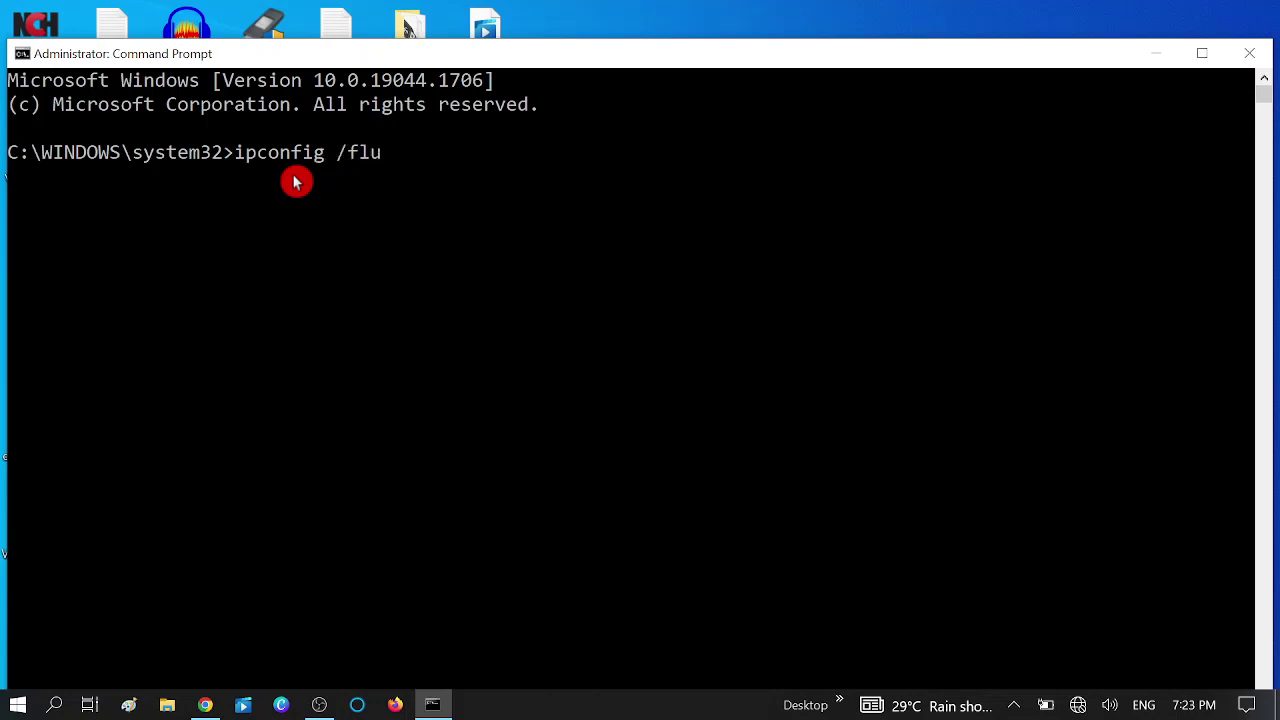
{"action": "type", "text": "shdns"}
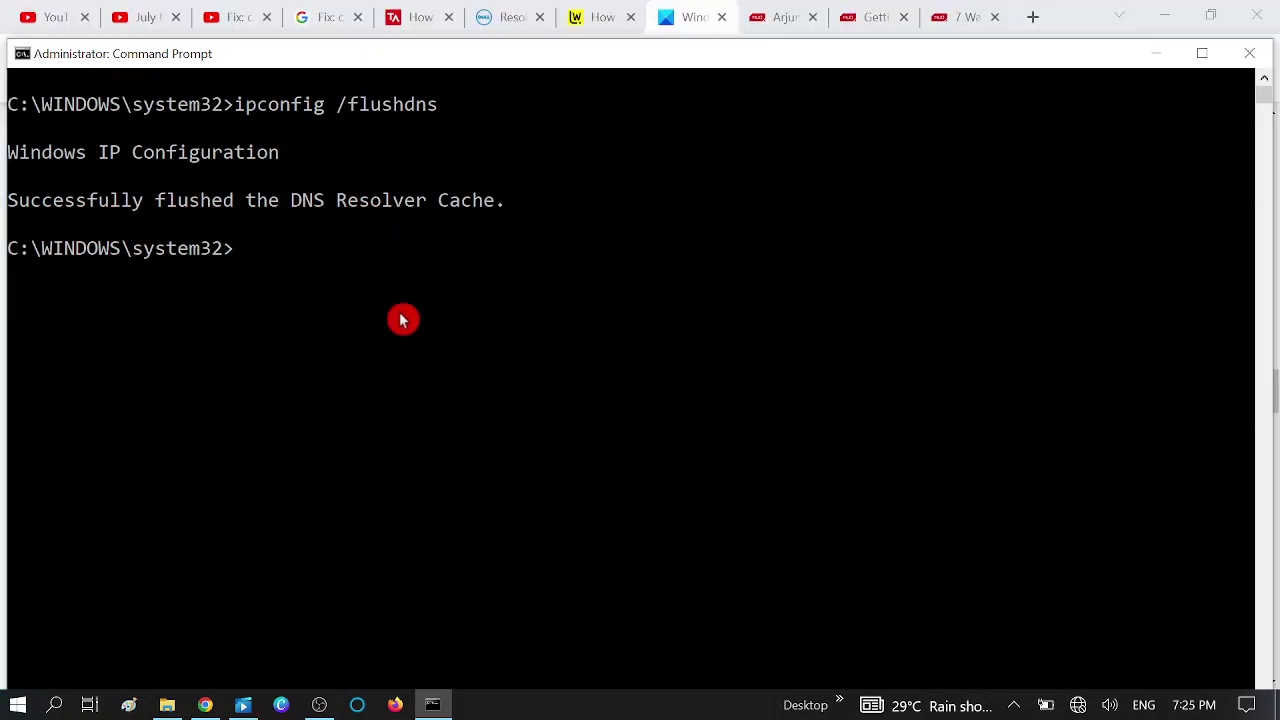
{"action": "left_click_drag", "start_coordinate": [400, 320], "coordinate": [396, 340]}
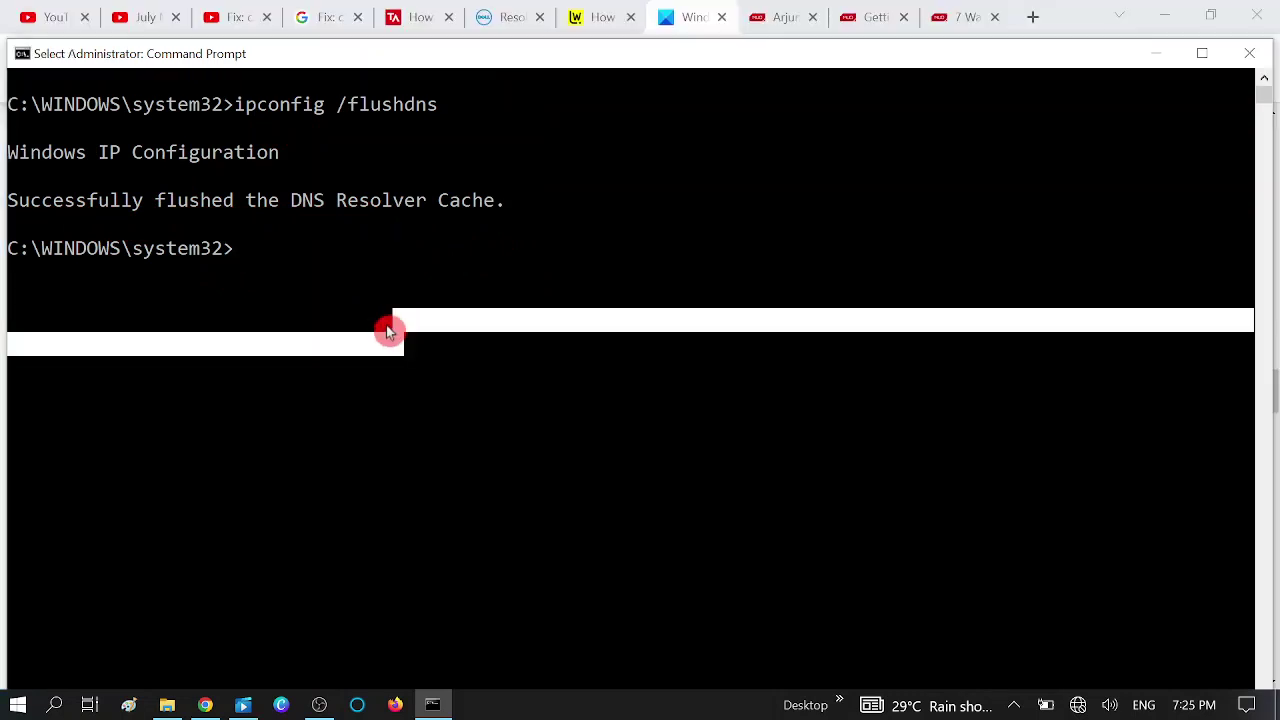
{"action": "type", "text": "netsh int ip reset"}
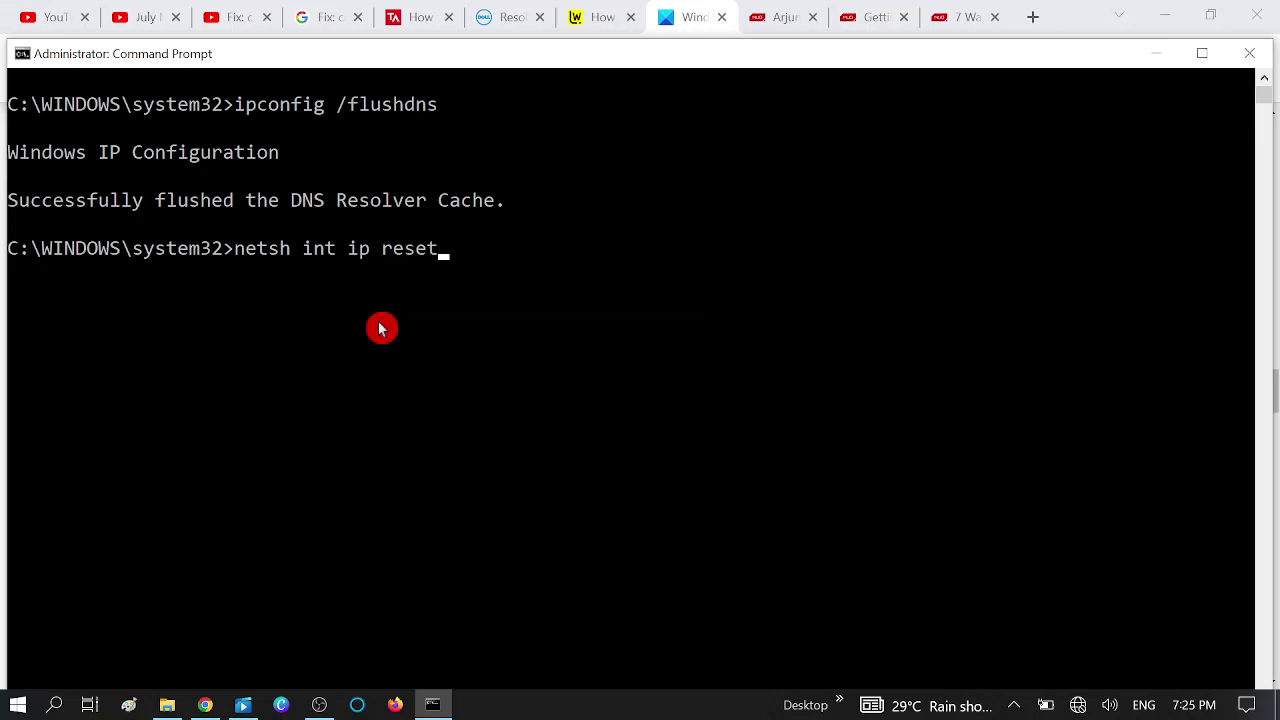
{"action": "key", "text": "Return"}
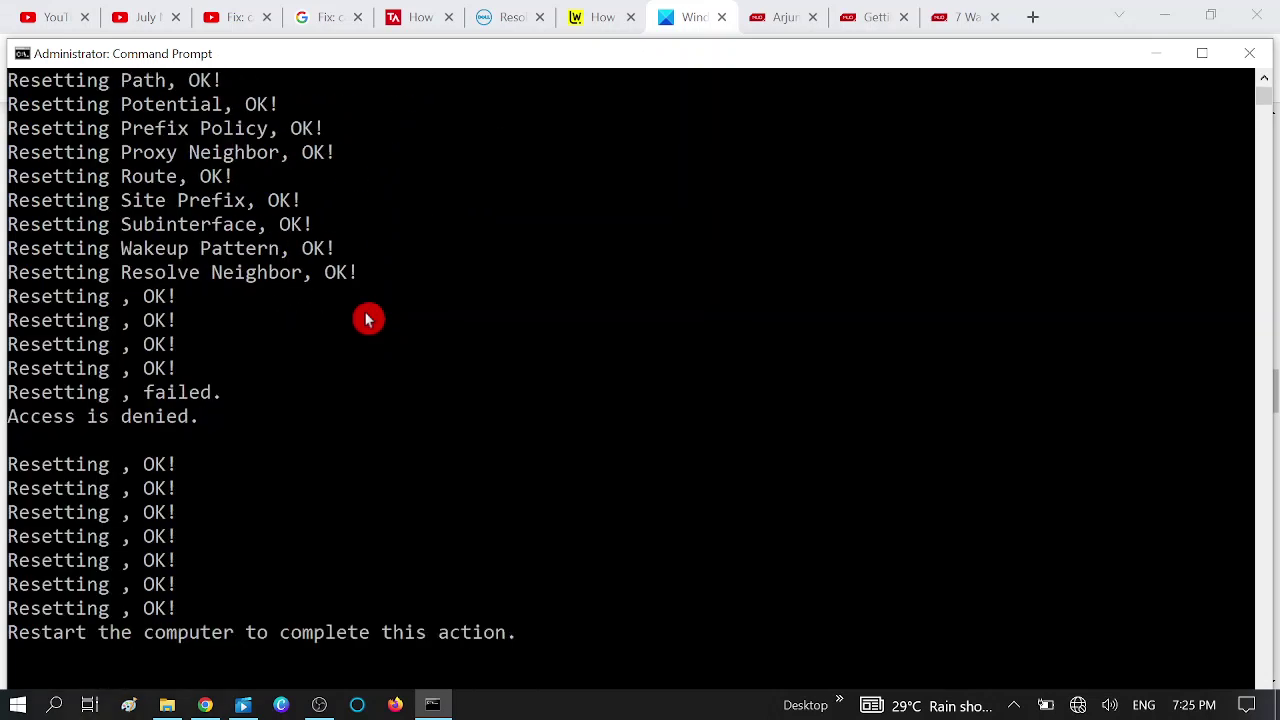
- Review the TCP/IP reset output in a maximized window and close the Command Prompt
{"action": "scroll", "coordinate": [213, 634], "scroll_direction": "down", "scroll_amount": 1}
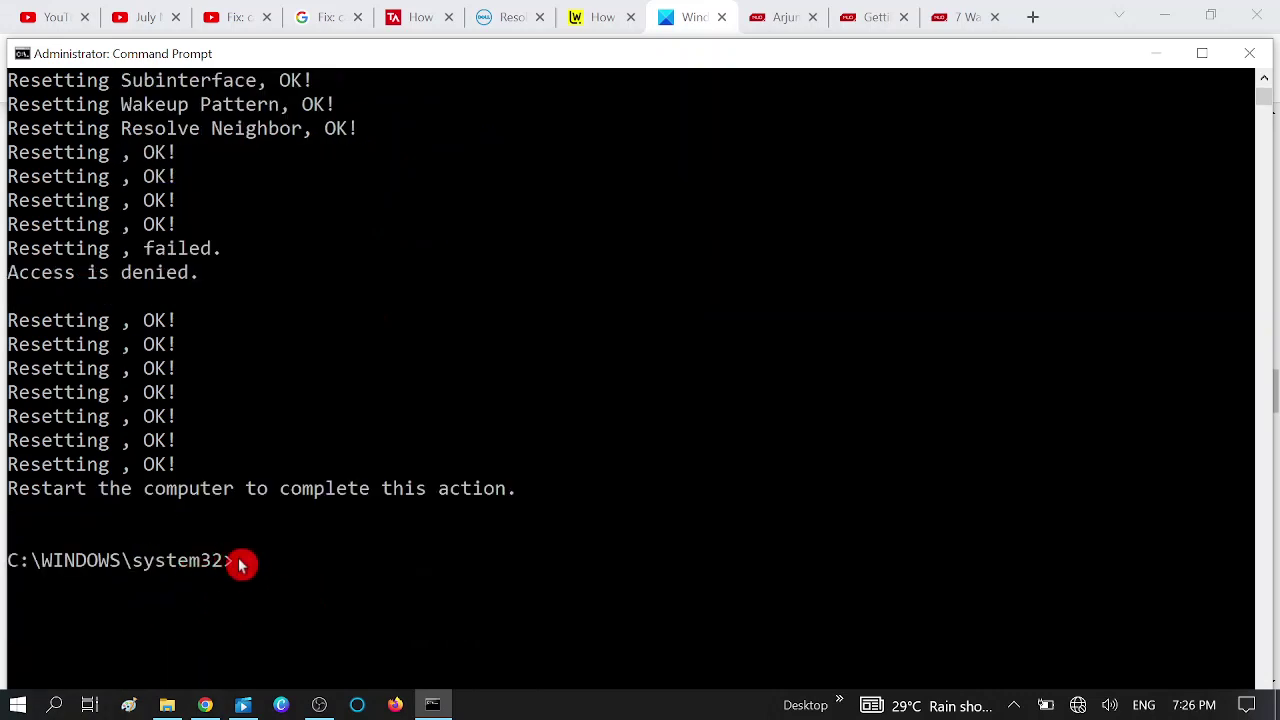
{"action": "left_click", "coordinate": [1204, 53]}
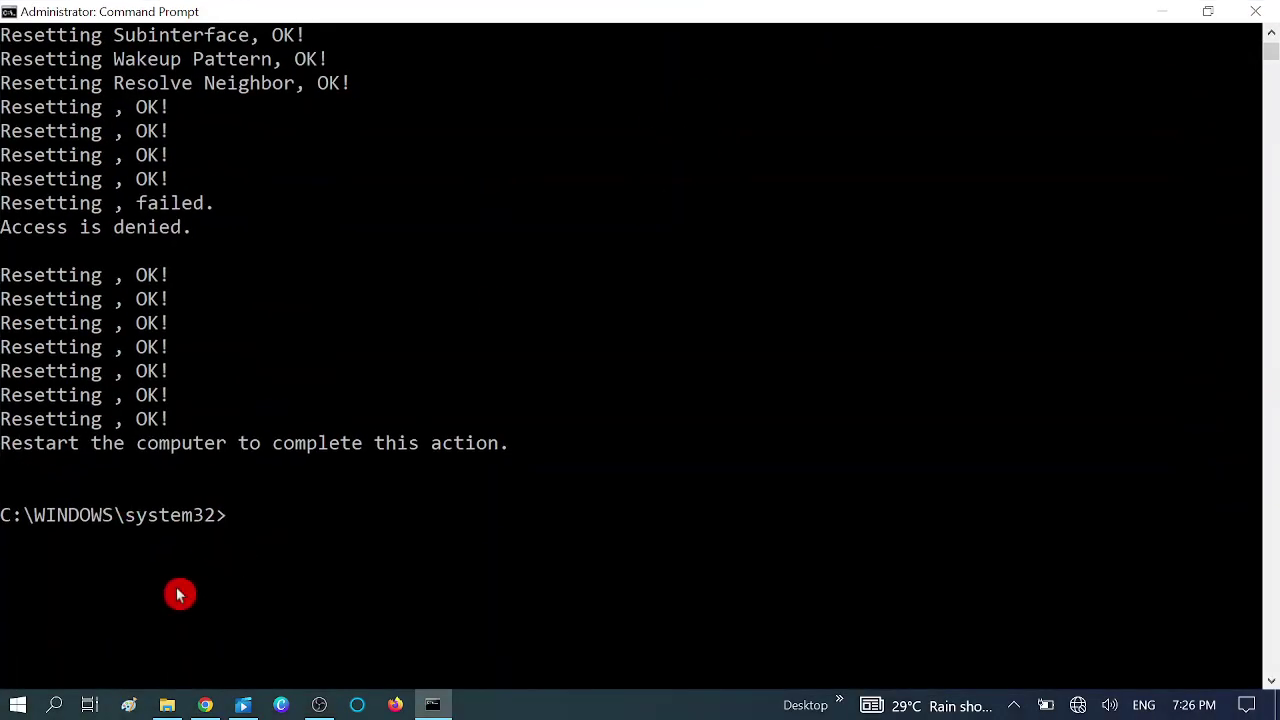
{"action": "key", "text": "alt+F4"}
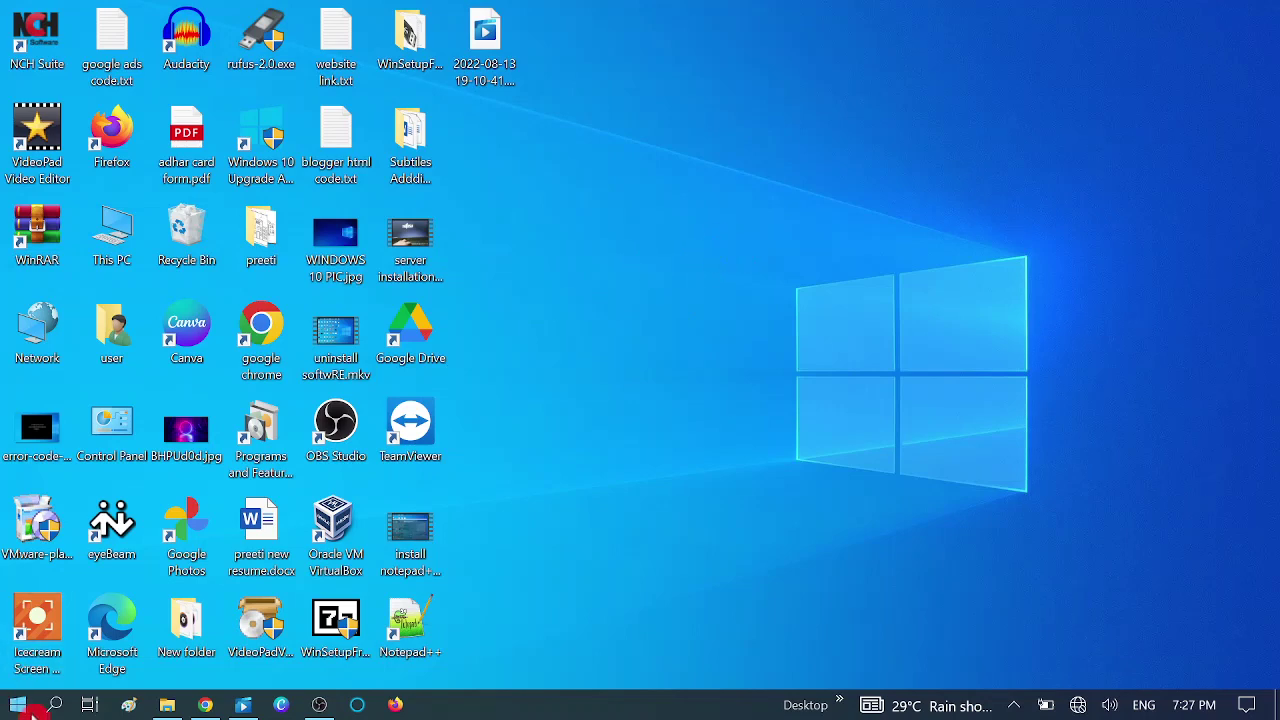
- Open the Reset this PC recovery settings, start a reset with Keep my files and continue to the final reset summary
{"action": "left_click", "coordinate": [68, 706]}
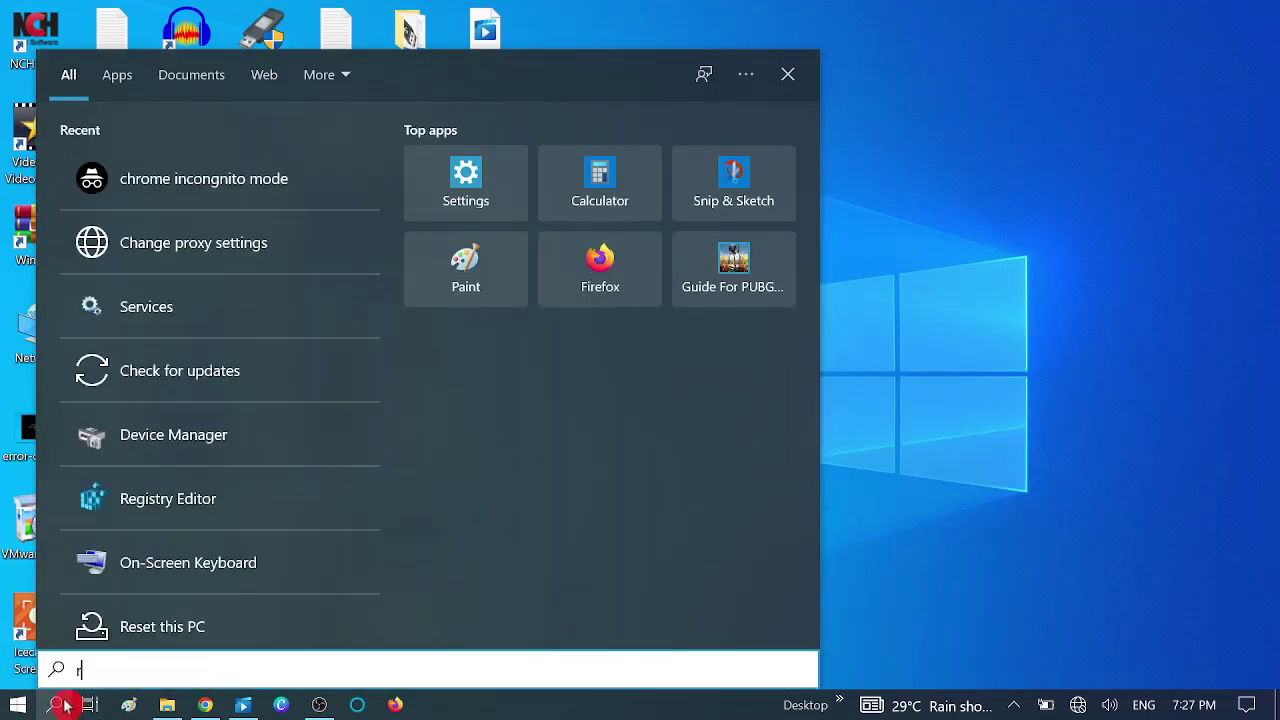
{"action": "type", "text": "reset"}
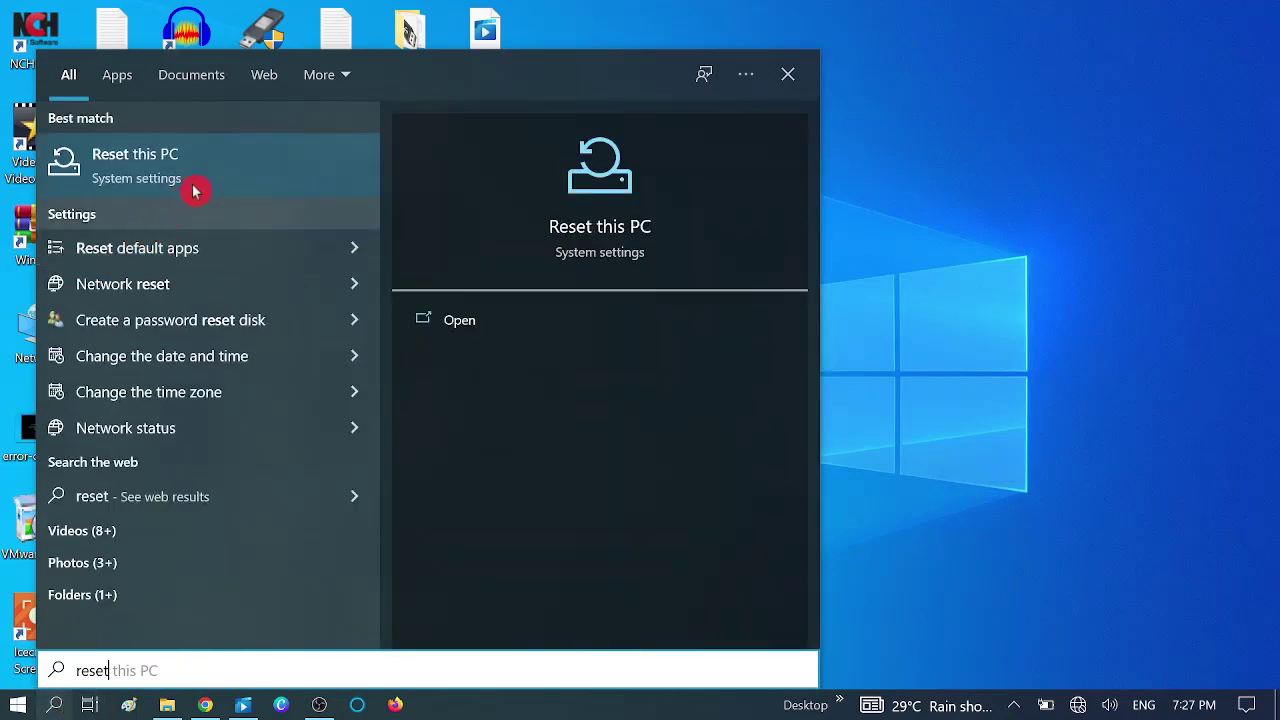
{"action": "left_click", "coordinate": [195, 186]}
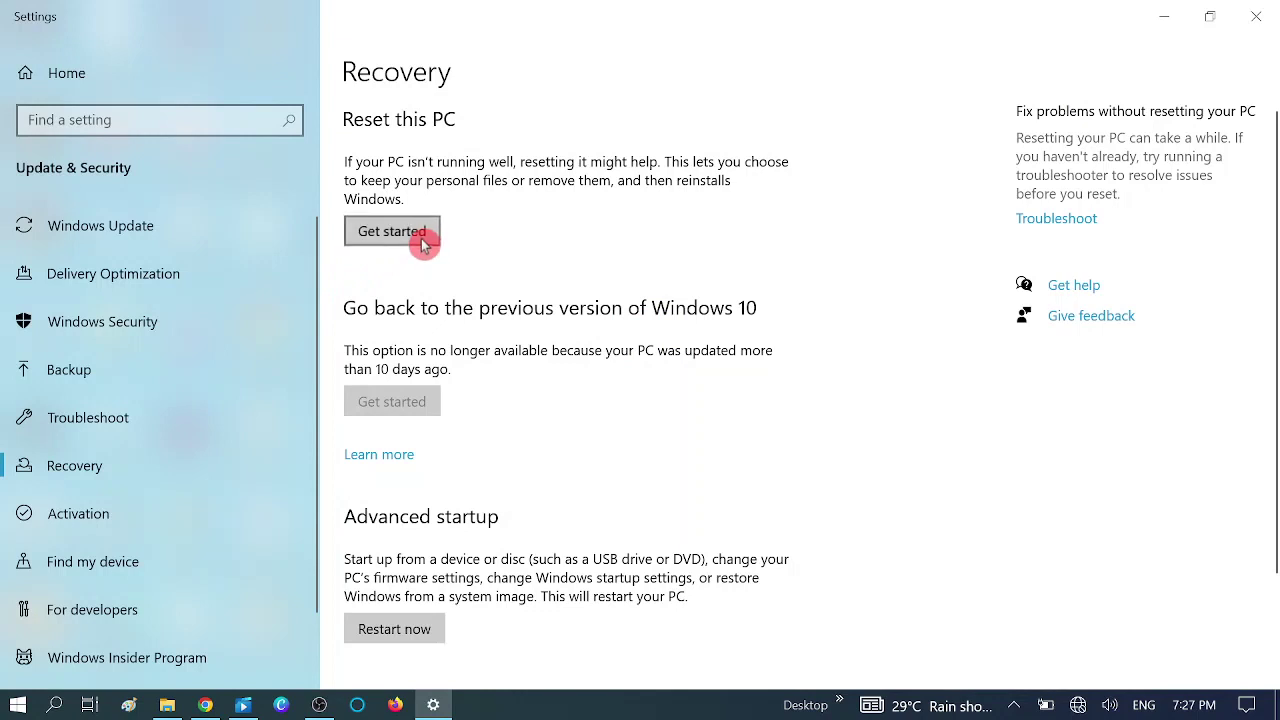
{"action": "left_click", "coordinate": [423, 246]}
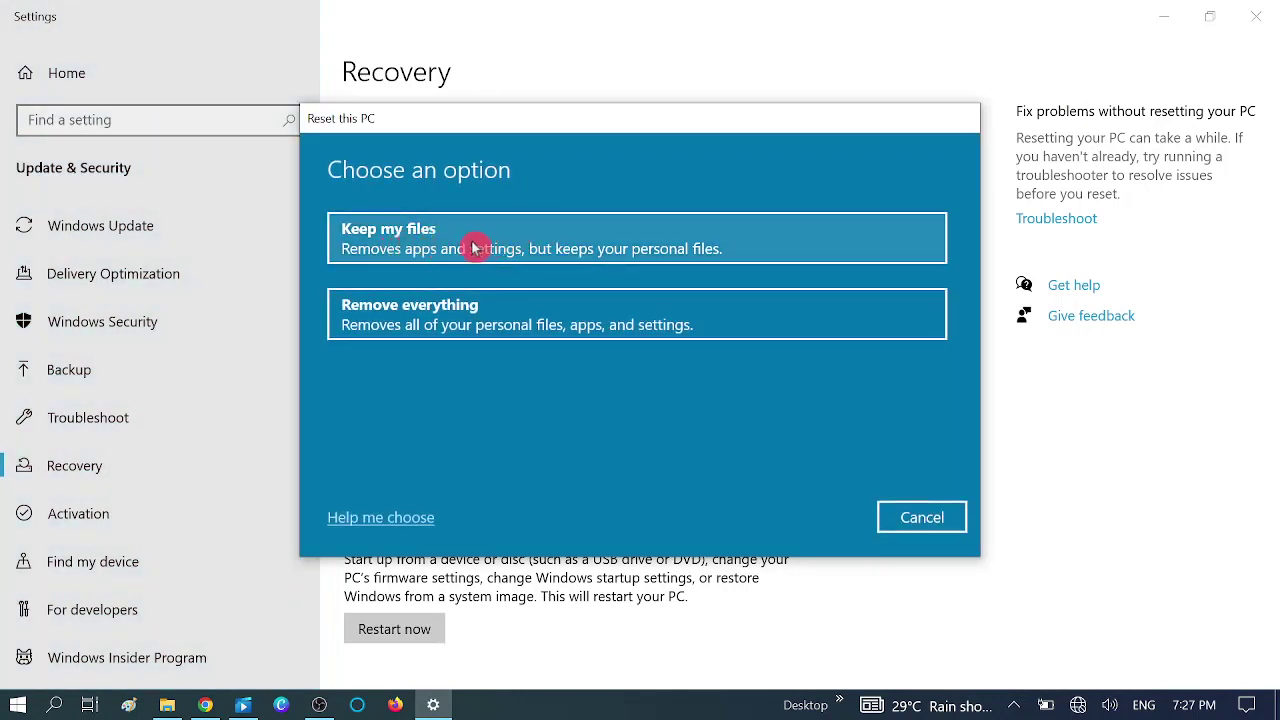
{"action": "left_click", "coordinate": [434, 247]}
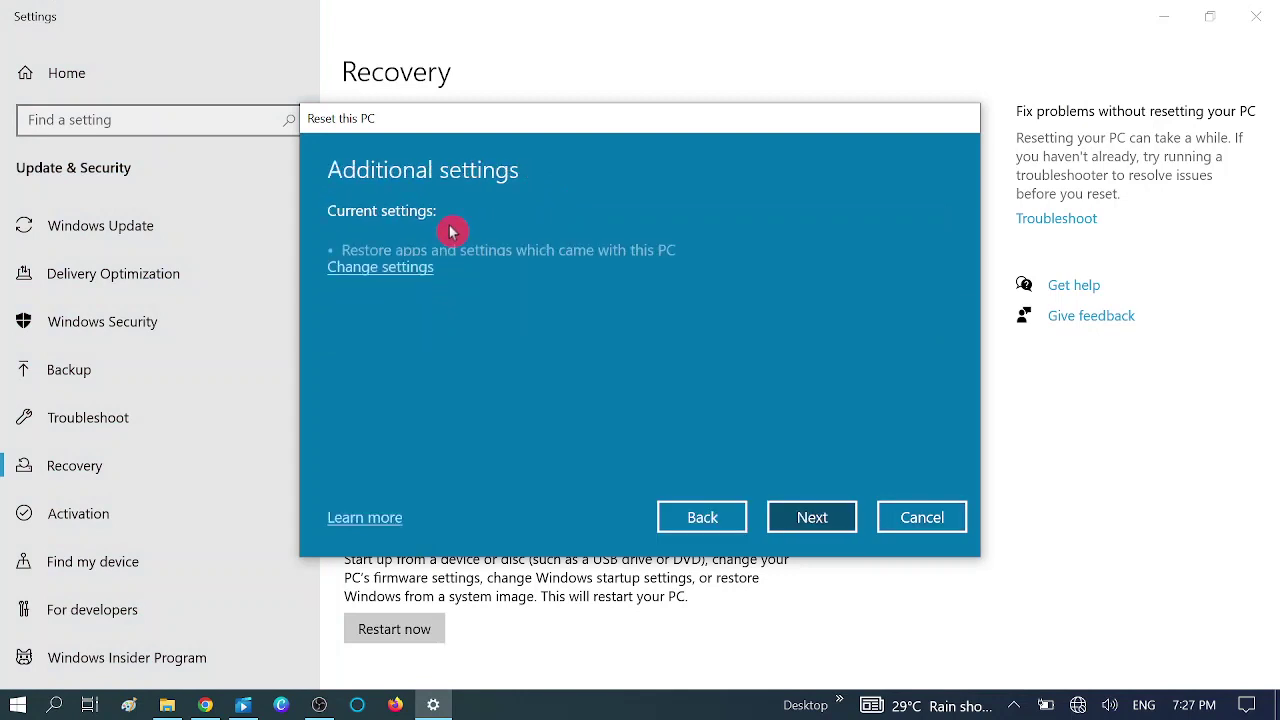
{"action": "left_click", "coordinate": [820, 517]}
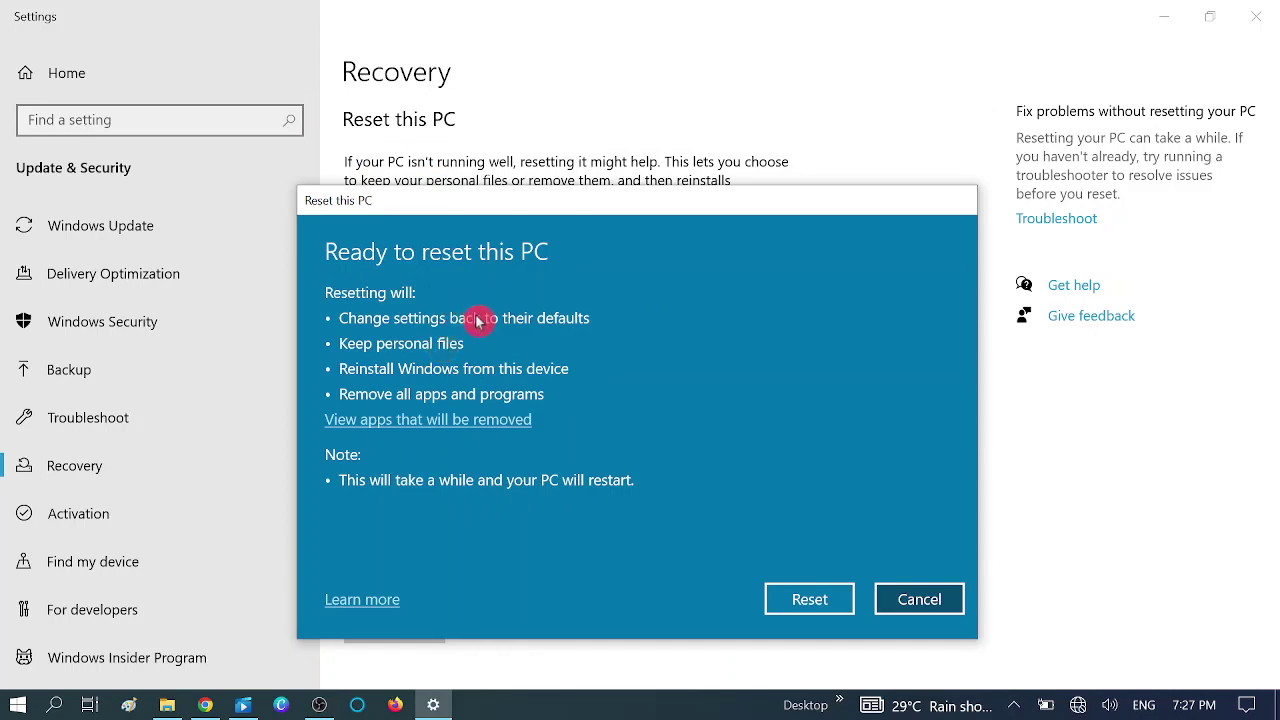
- View the list of apps that the reset would remove, return to the summary and cancel the reset
{"action": "left_click", "coordinate": [472, 421]}
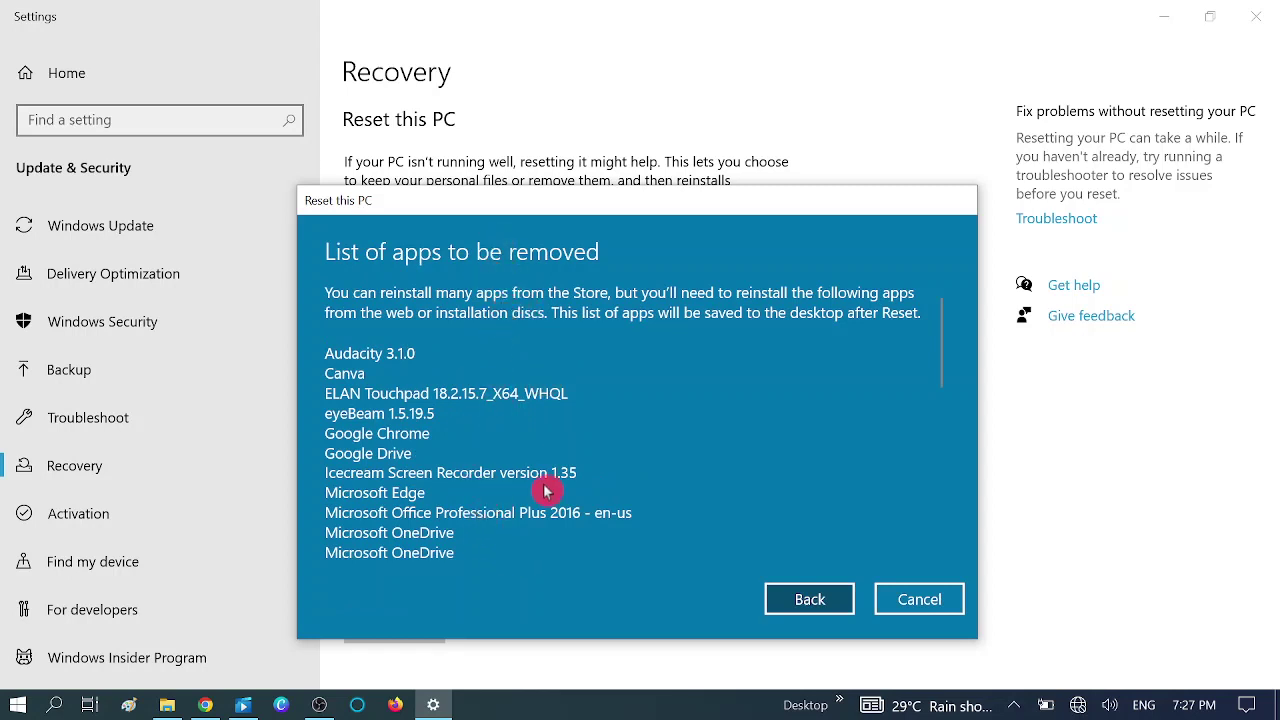
{"action": "left_click", "coordinate": [810, 604]}
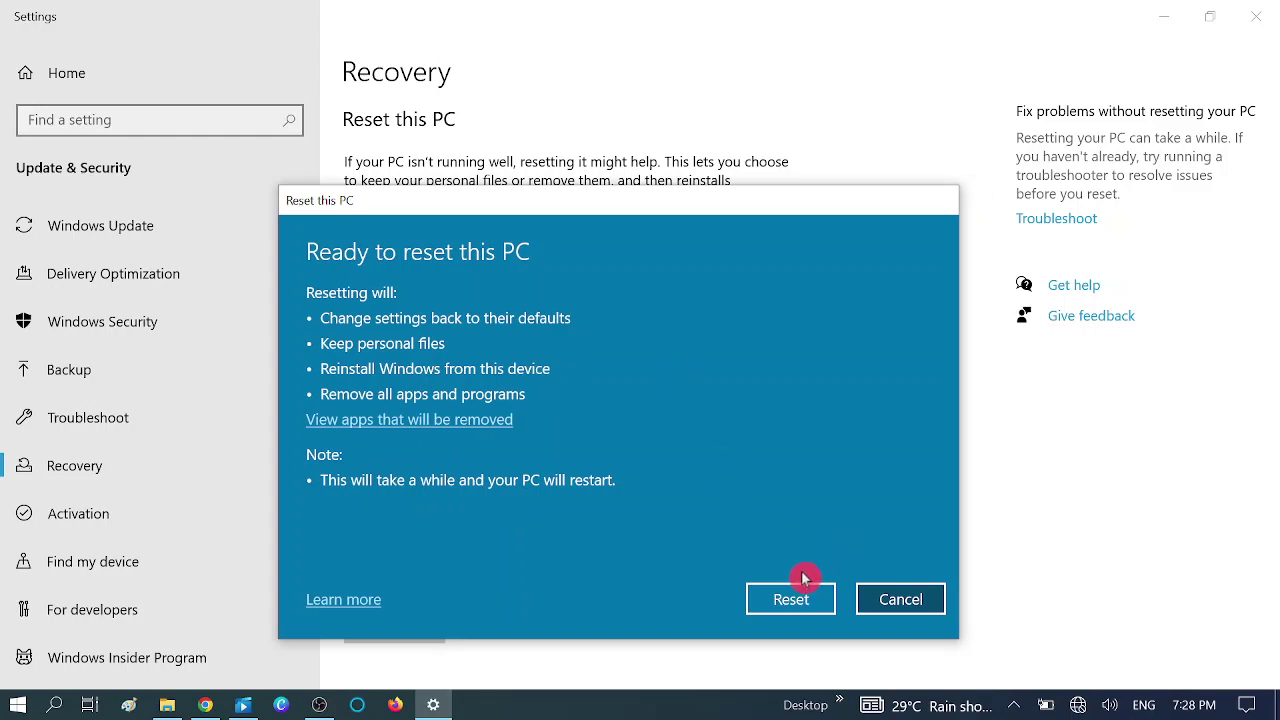
{"action": "left_click", "coordinate": [893, 603]}
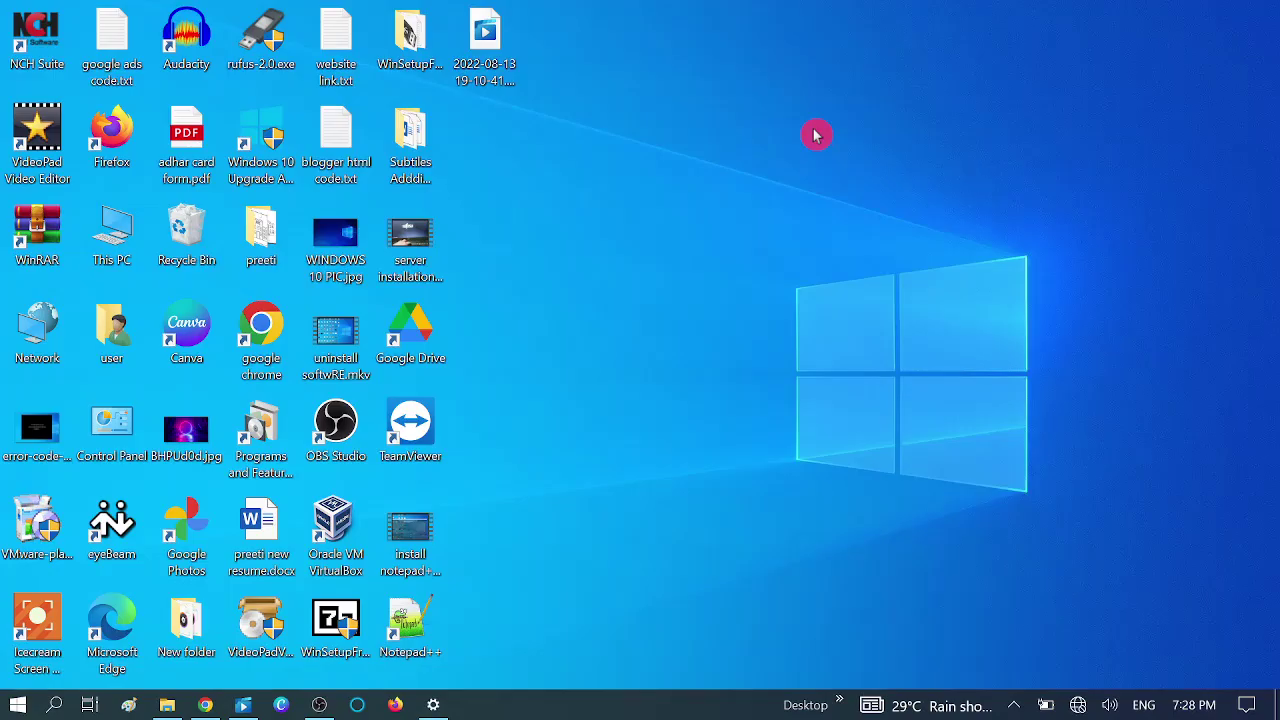